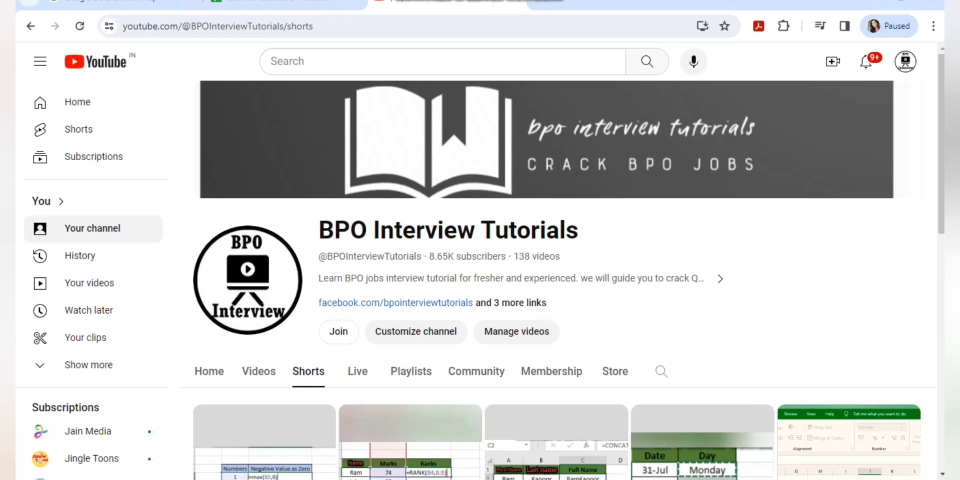
Browse through the YouTube channel's Playlists.
scroll(550, 300, down, 4)
click(411, 183)
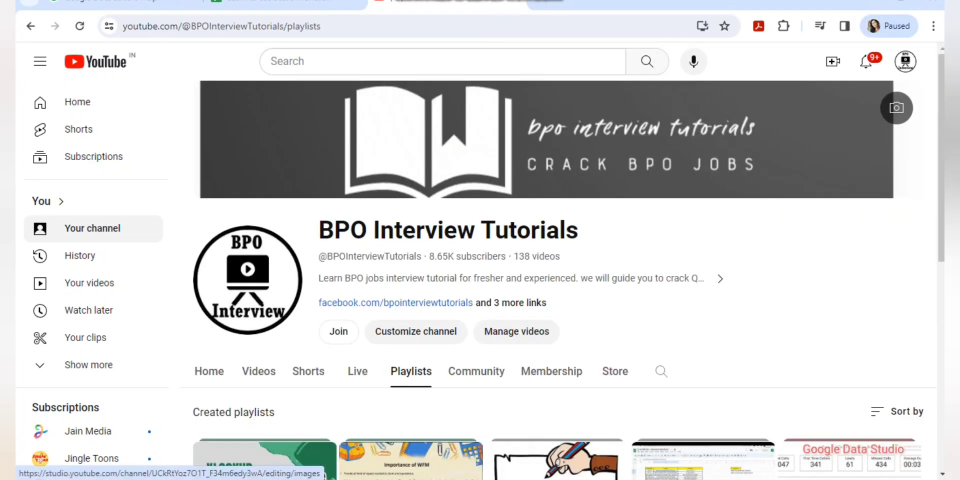
scroll(550, 250, down, 2)
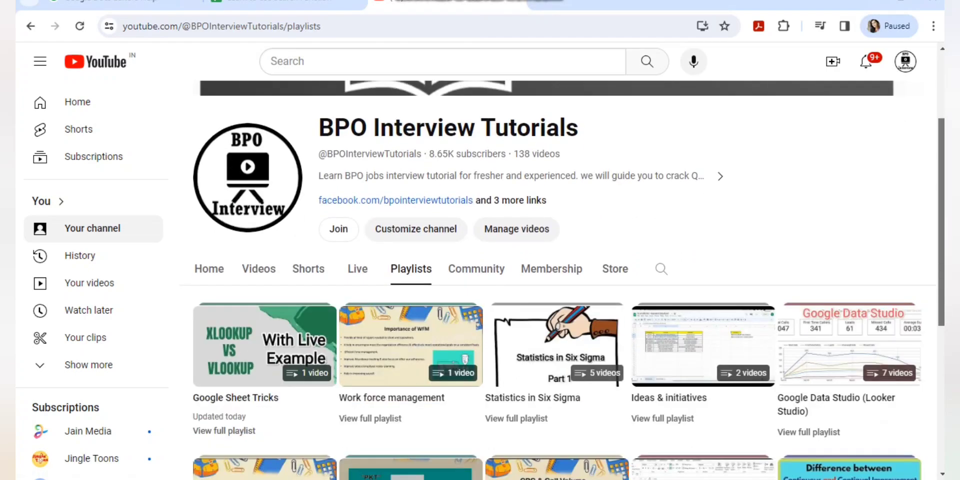
scroll(558, 281, down, 4)
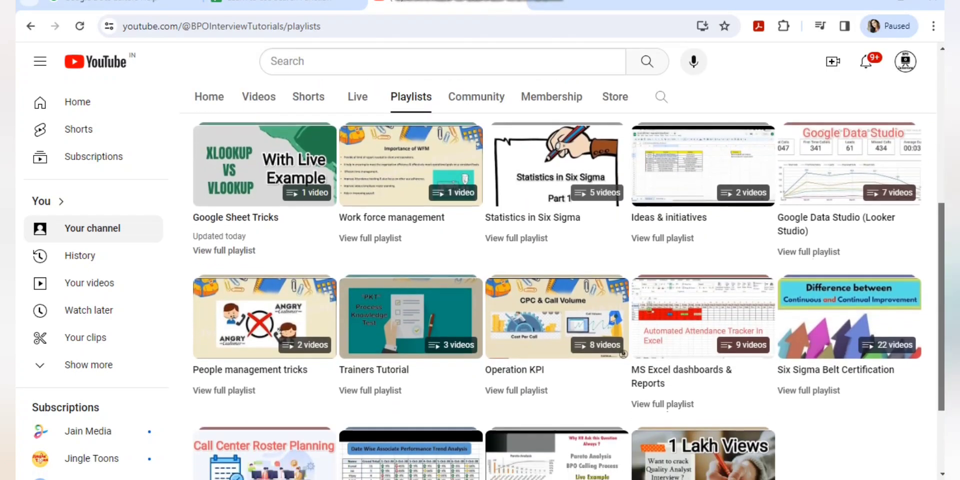
scroll(563, 280, down, 1)
scroll(576, 296, down, 2)
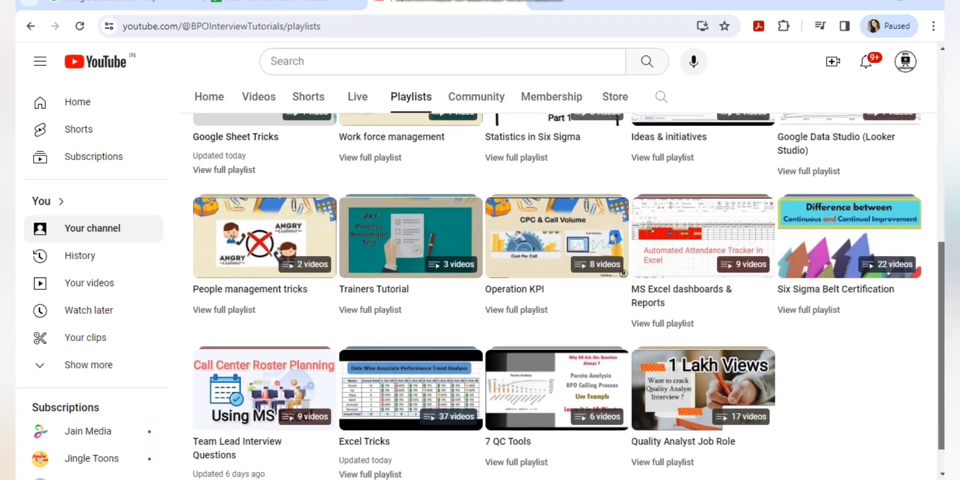
scroll(576, 296, down, 1)
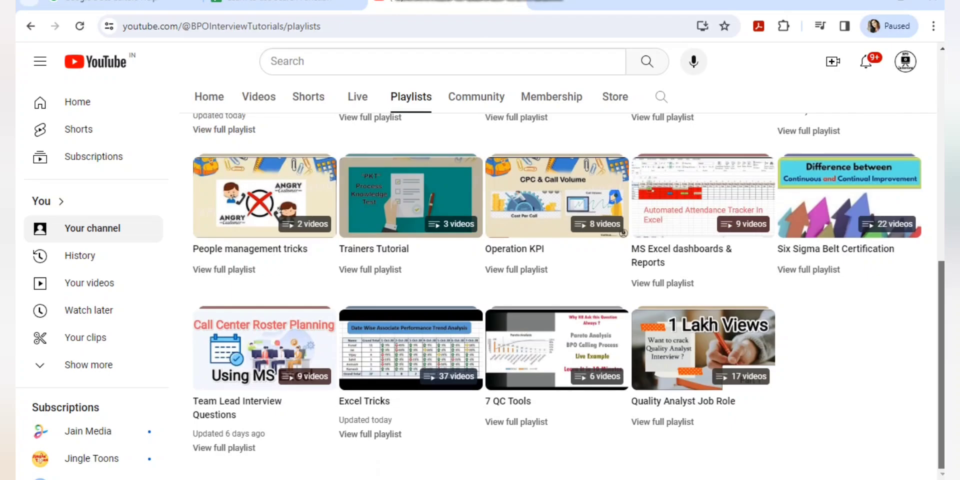
scroll(895, 105, up, 6)
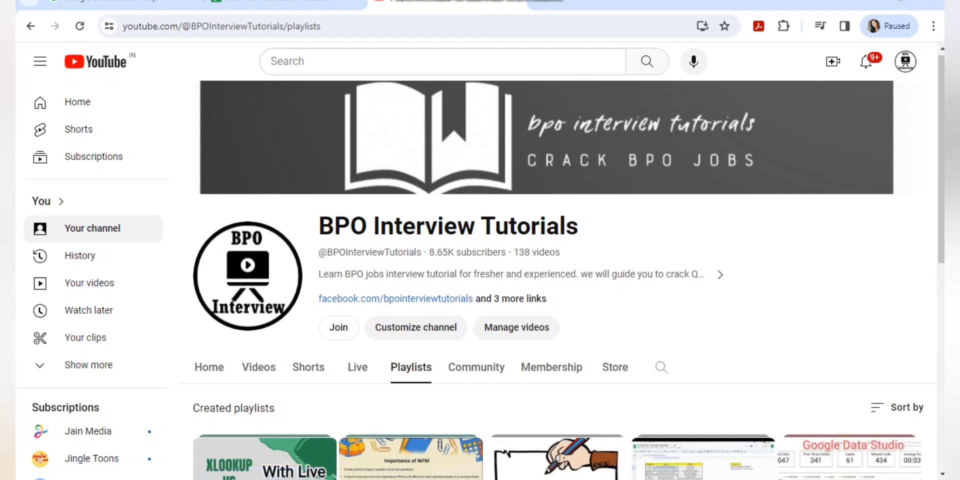
Look at the channel's Shorts, then switch to the Learn to use Search Function spreadsheet.
click(308, 367)
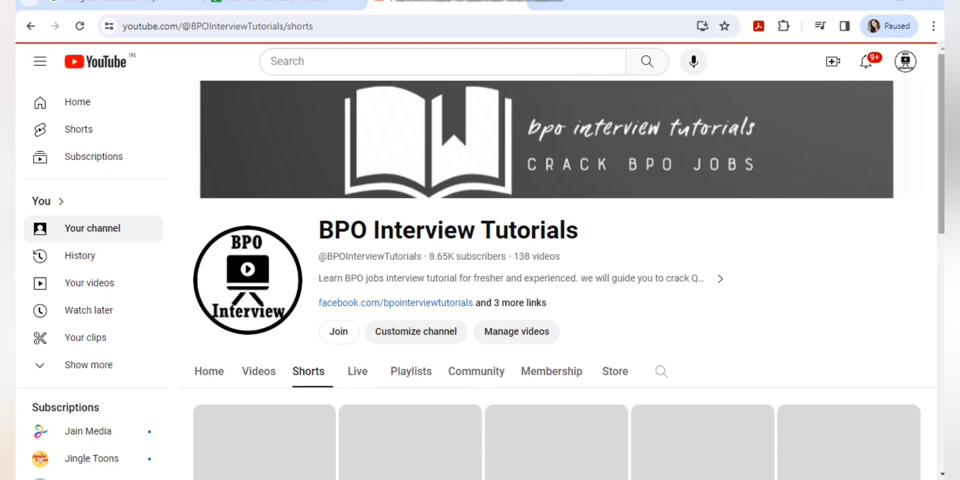
drag(942, 178, 942, 144)
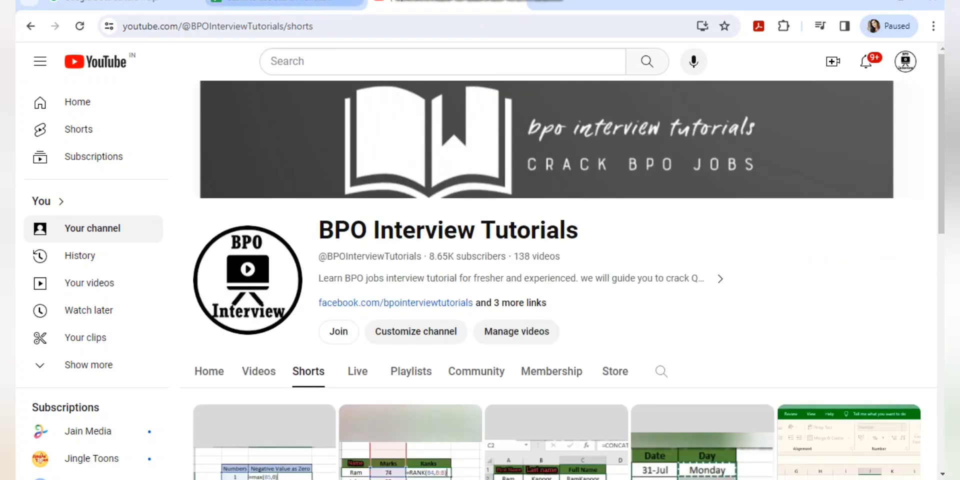
click(286, 2)
click(323, 190)
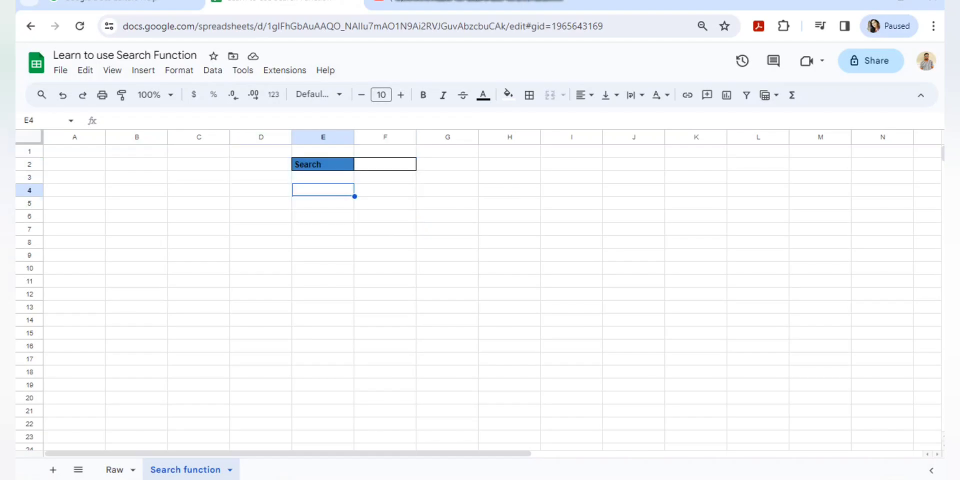
click(385, 164)
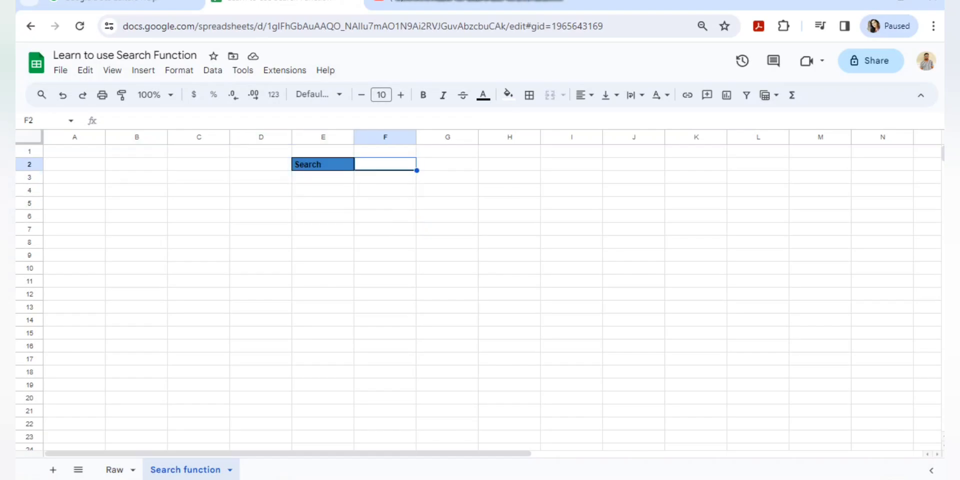
key(ctrl+shift+Page_Up)
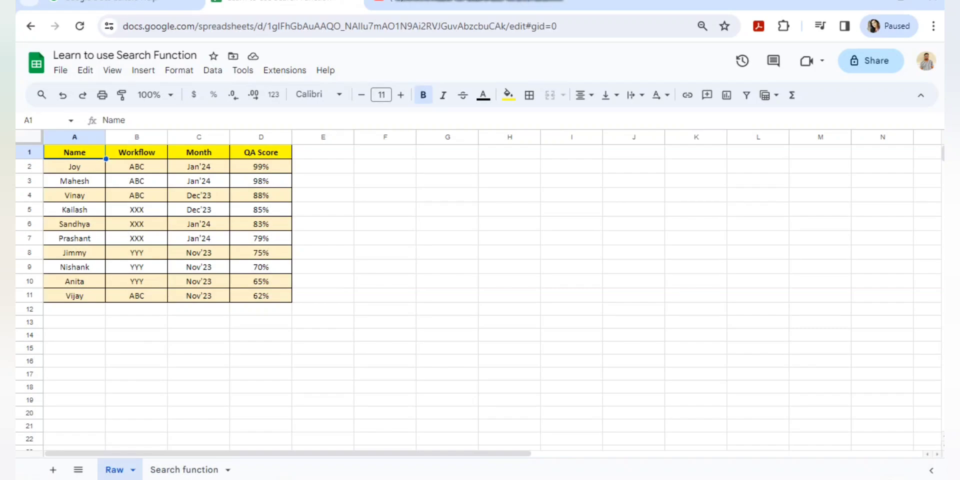
key(ctrl+shift+Down)
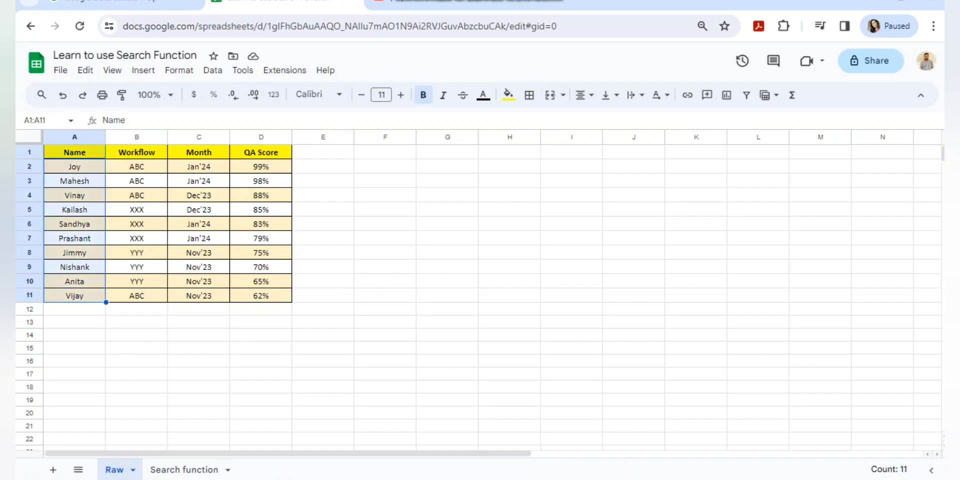
key(ctrl+shift+Right)
key(Left)
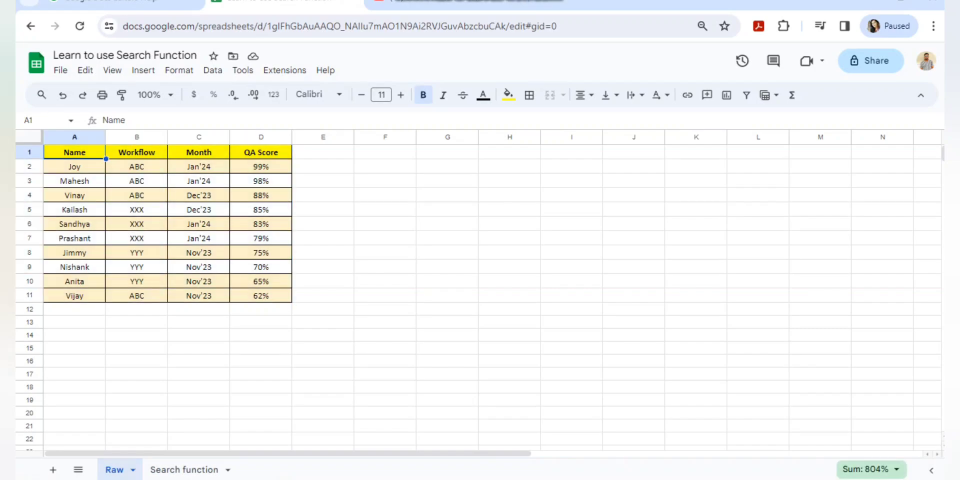
key(ctrl+shift+Down)
key(ctrl+shift+Right)
key(Down)
key(Up)
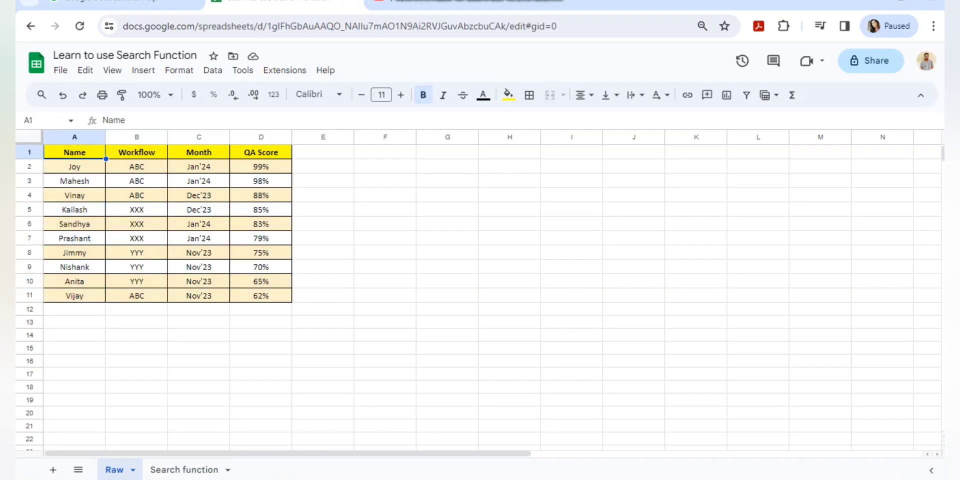
key(ctrl+Down)
key(ctrl+Down)
key(ctrl+Up)
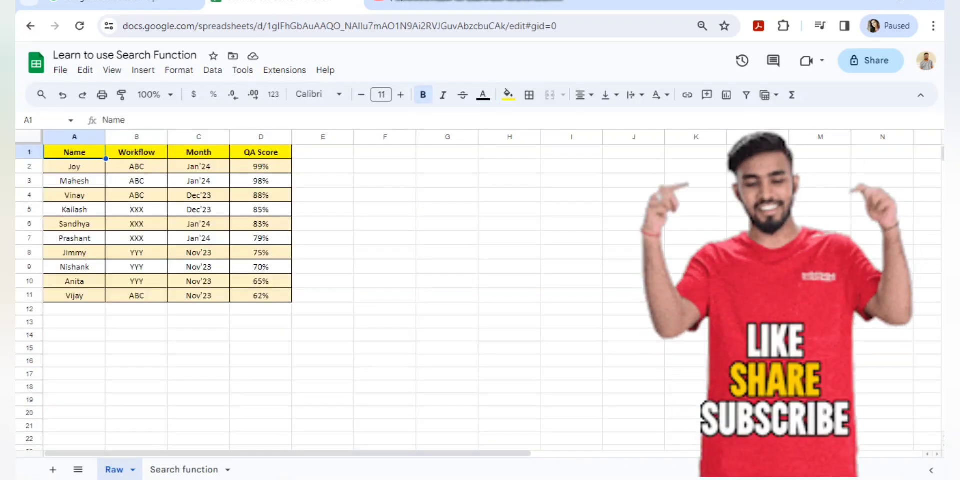
key(ctrl+shift+Down)
key(ctrl+shift+Right)
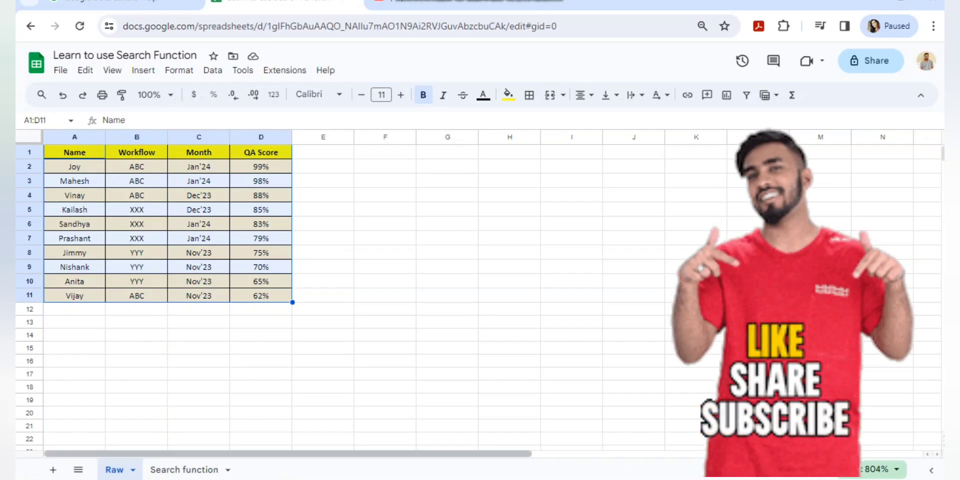
key(ctrl+shift+Page_Down)
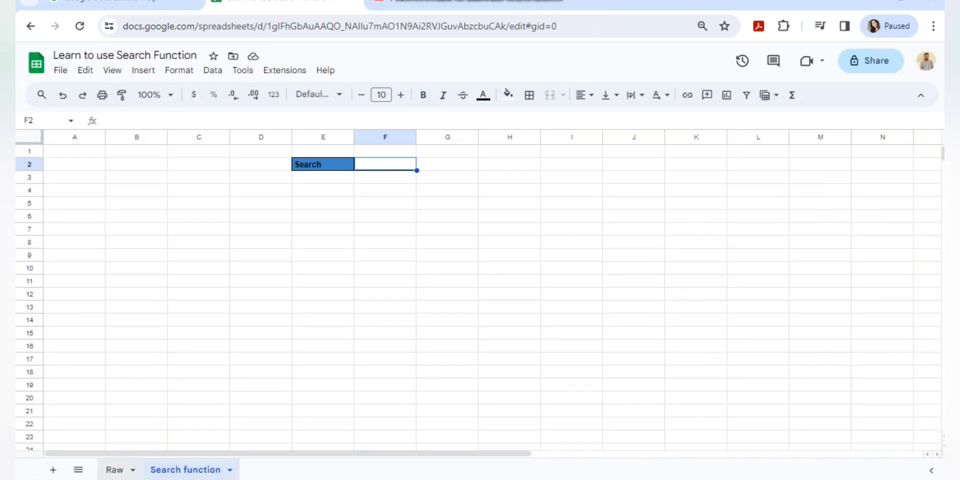
key(ctrl+shift+Page_Up)
key(ctrl+shift+Page_Down)
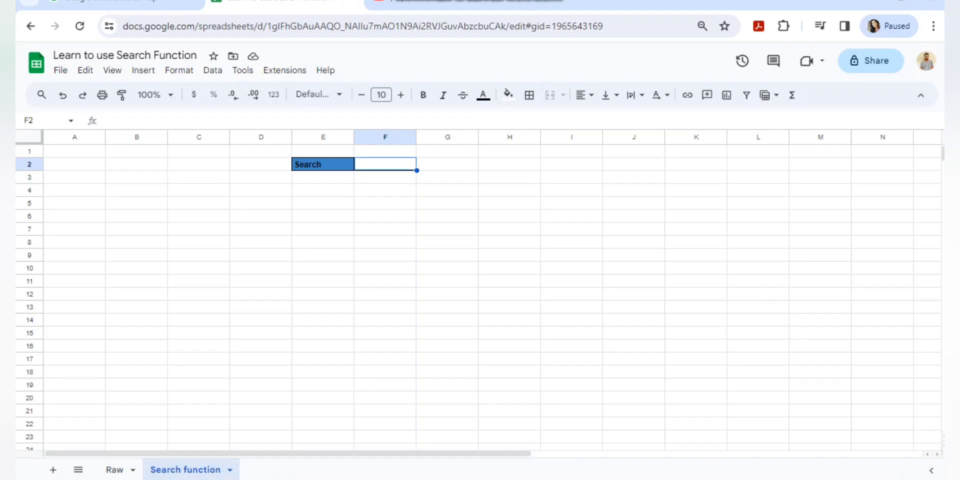
click(323, 164)
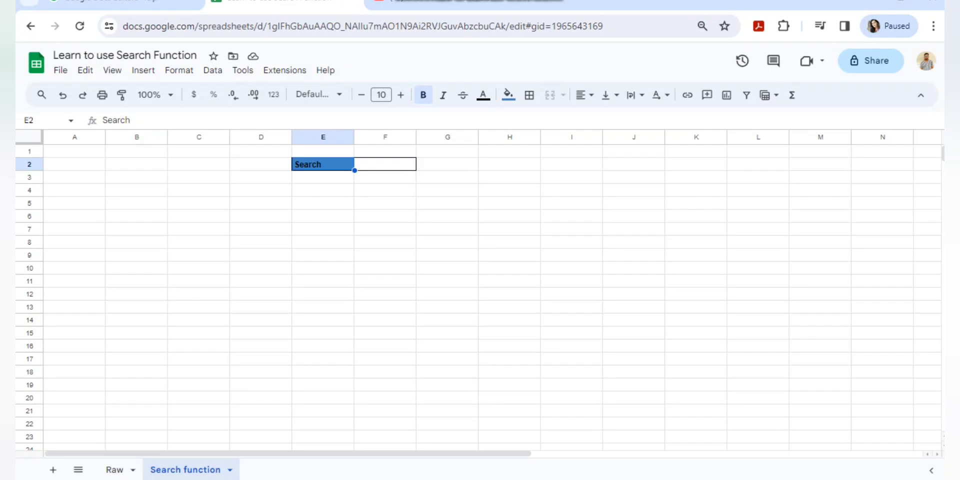
click(386, 164)
drag(323, 164, 385, 164)
click(385, 164)
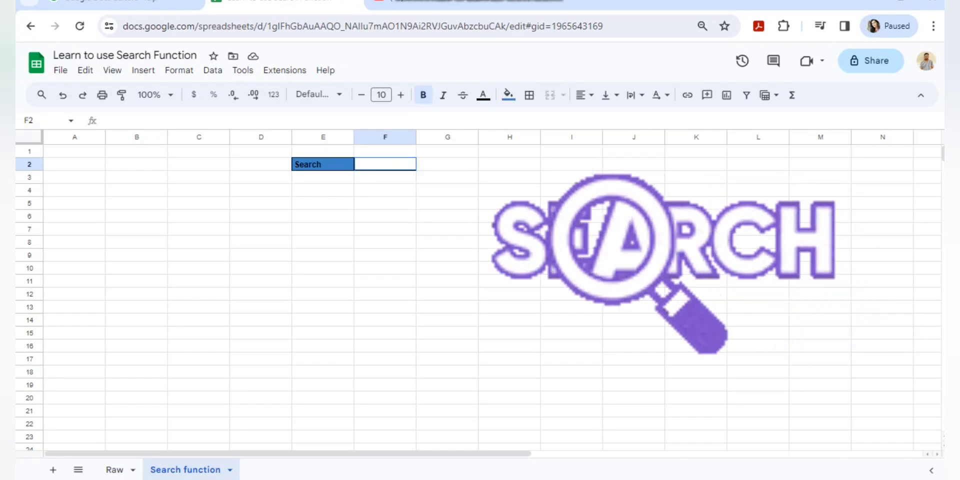
click(261, 216)
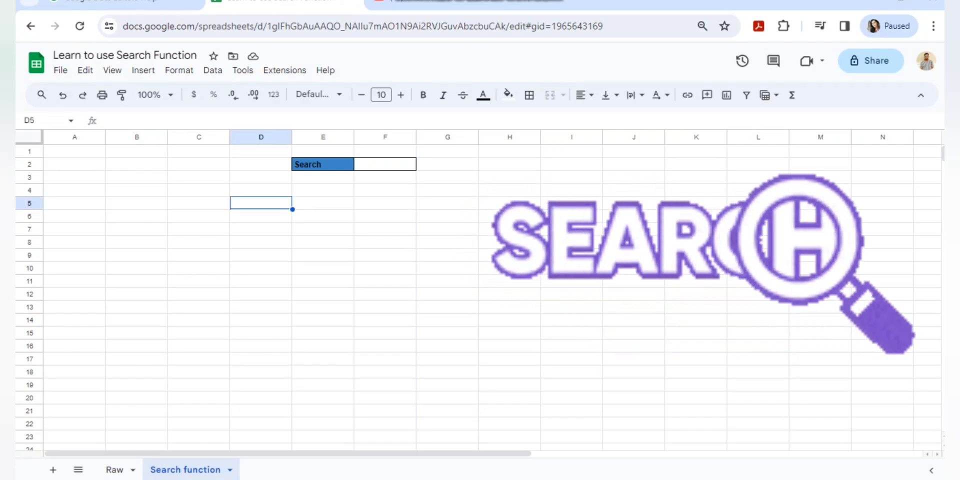
click(199, 216)
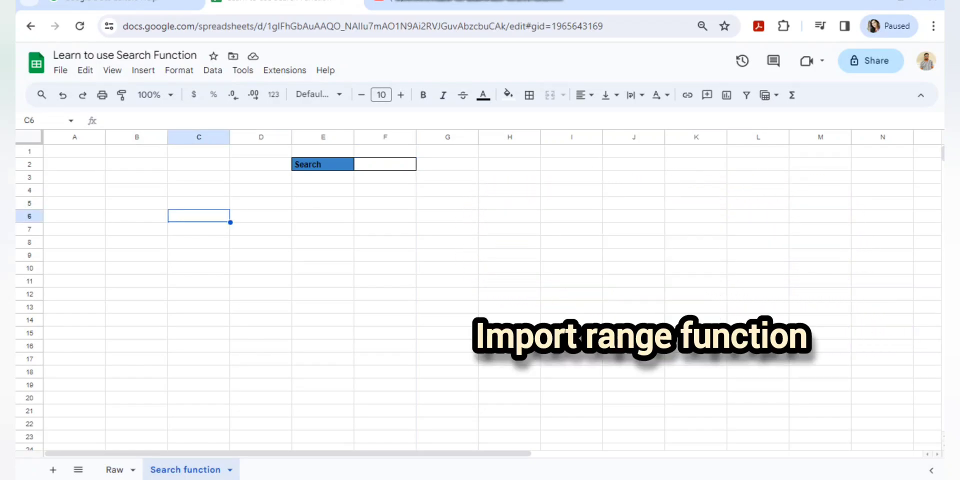
Start an =IMPORTRANGE( formula in cell D6 of the Search function sheet.
click(261, 215)
text(=impr)
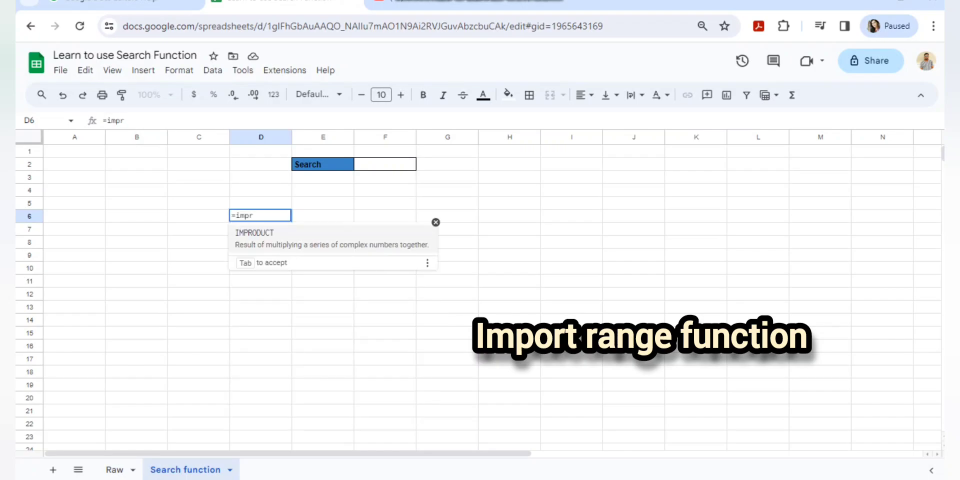
key(BackSpace)
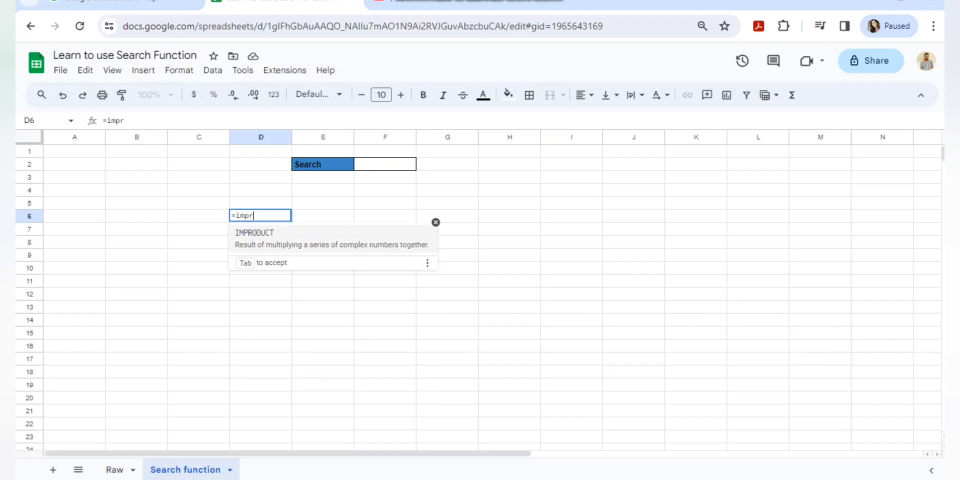
text(ortran)
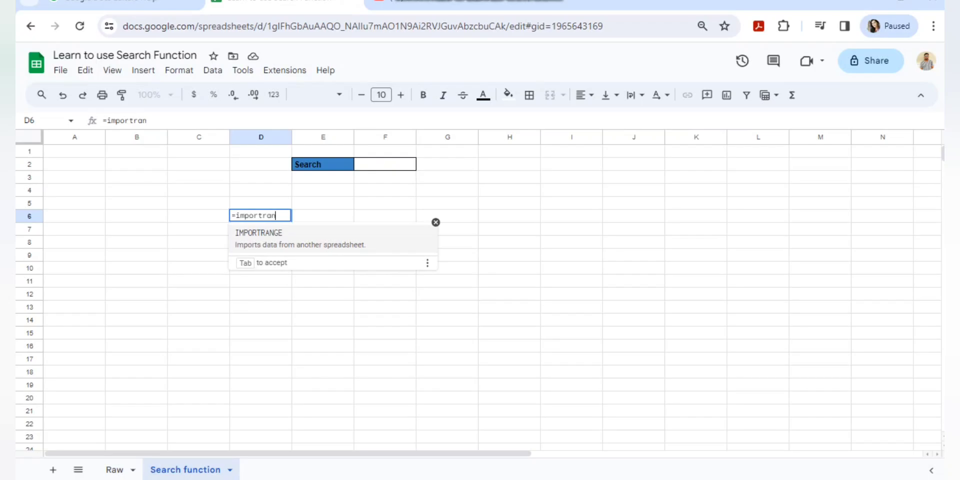
key(Tab)
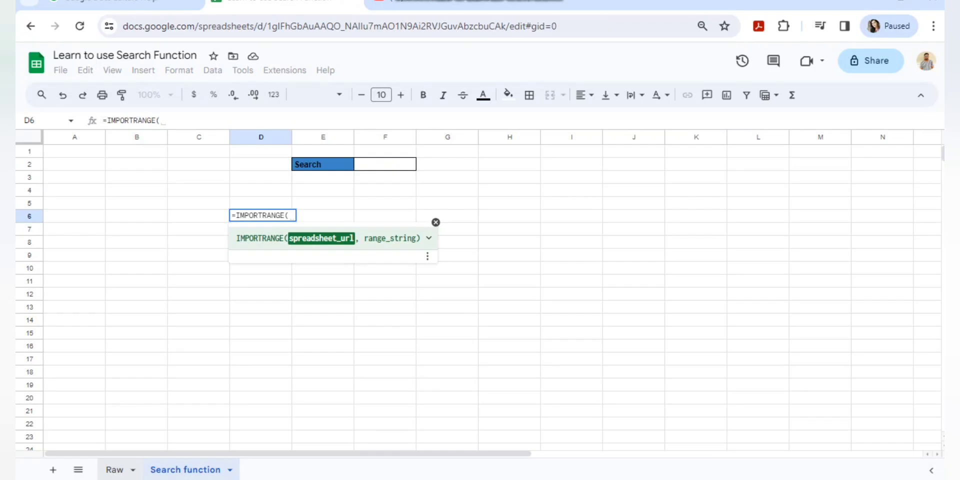
Copy the spreadsheet ID from the web address and return to D6's formula.
click(114, 469)
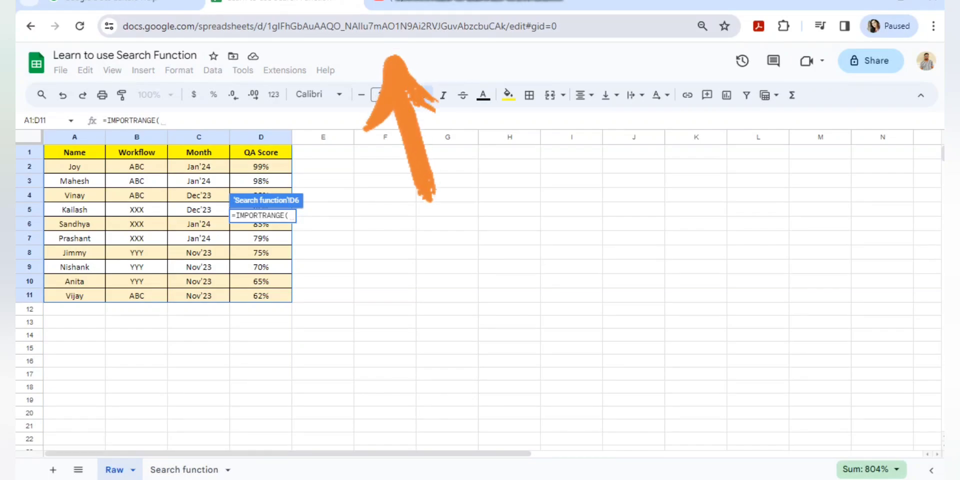
drag(267, 26, 507, 26)
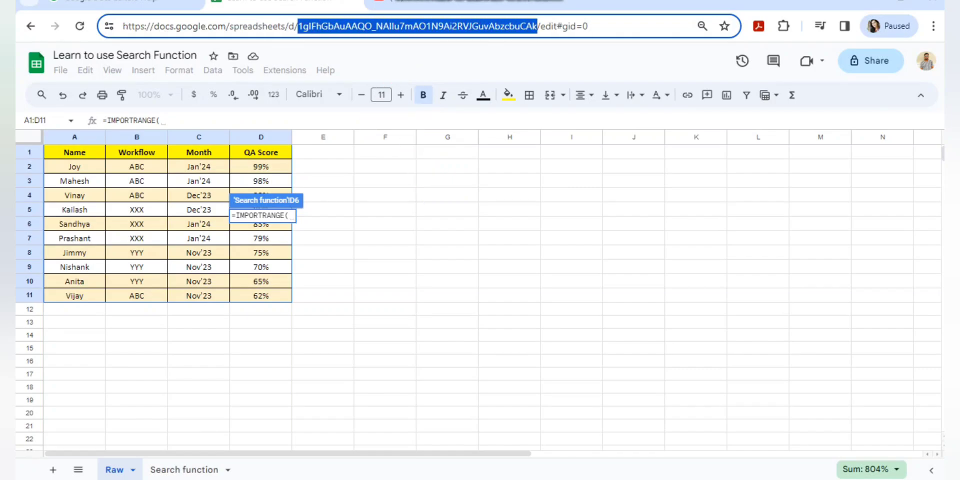
key(Escape)
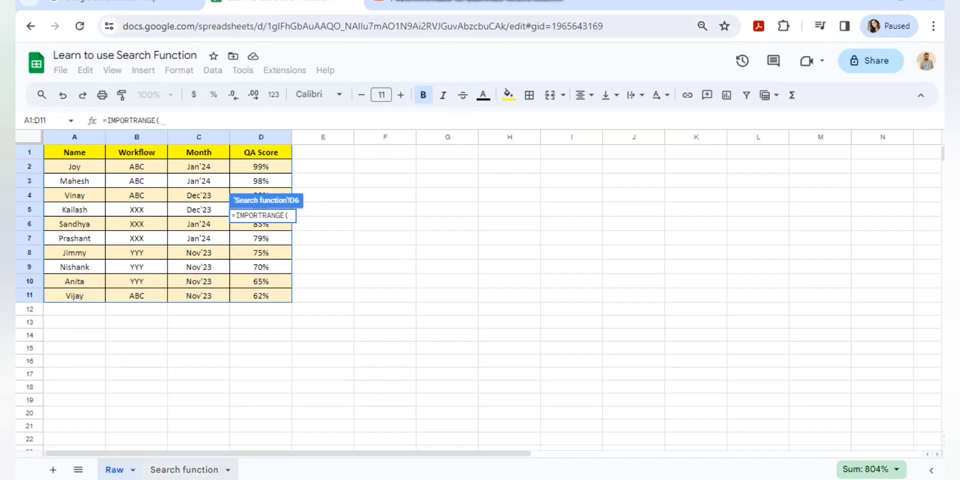
key(ctrl+shift+Page_Down)
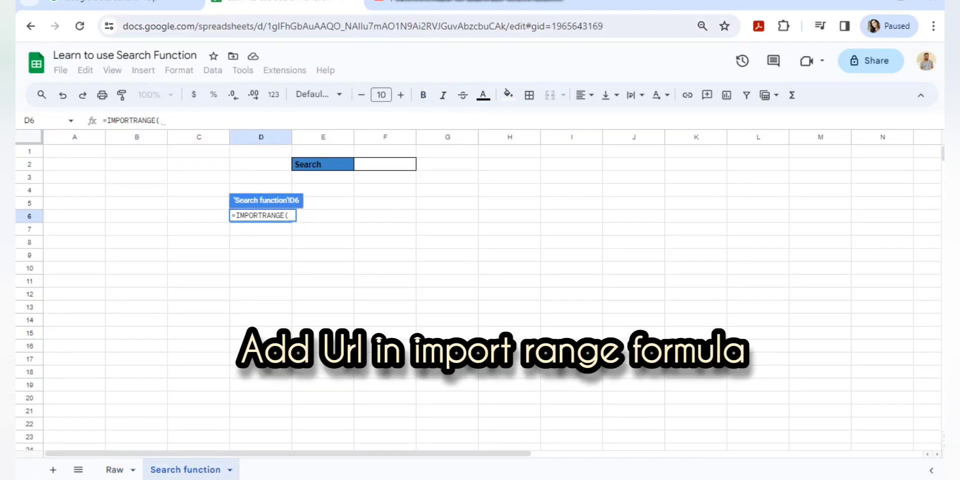
Add the quoted spreadsheet ID and a "Raw! range argument to the IMPORTRANGE formula.
text(")
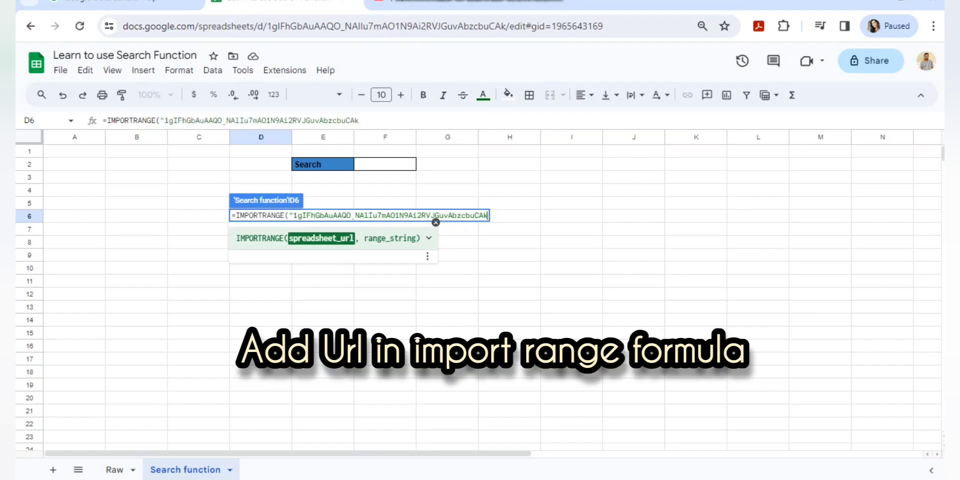
text(",)
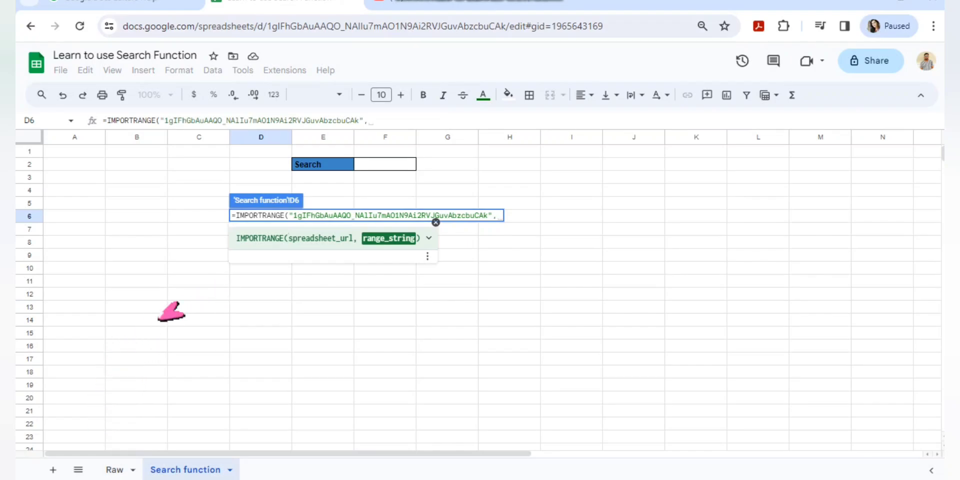
text(Raw)
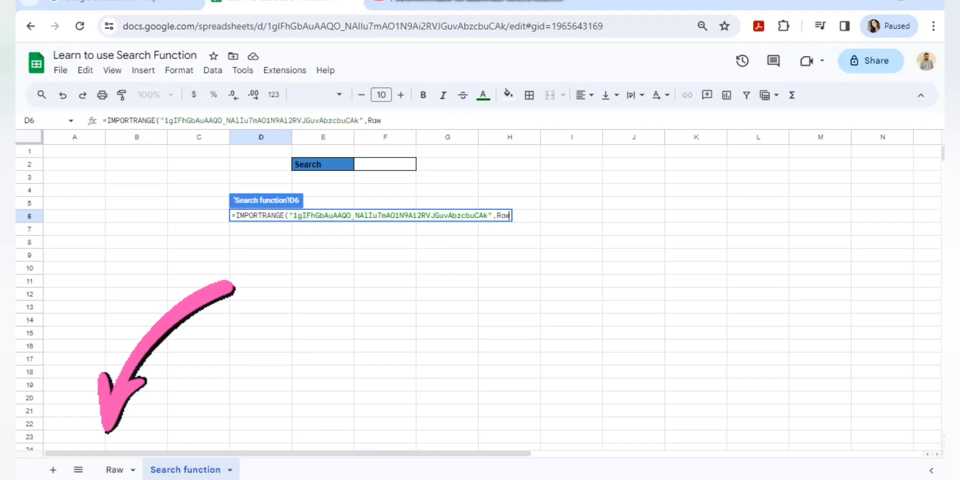
text(!)
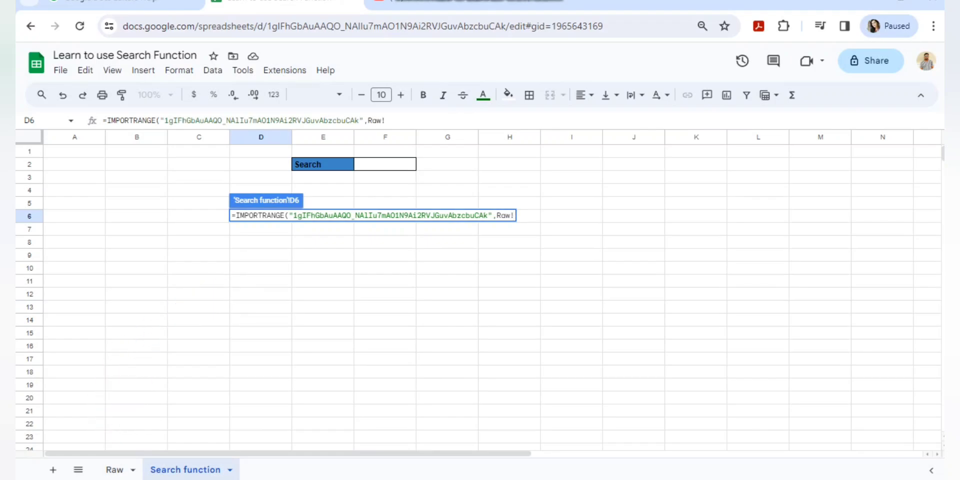
Confirm the Raw sheet's table spans A1:D11, then return to the Search function sheet.
click(114, 469)
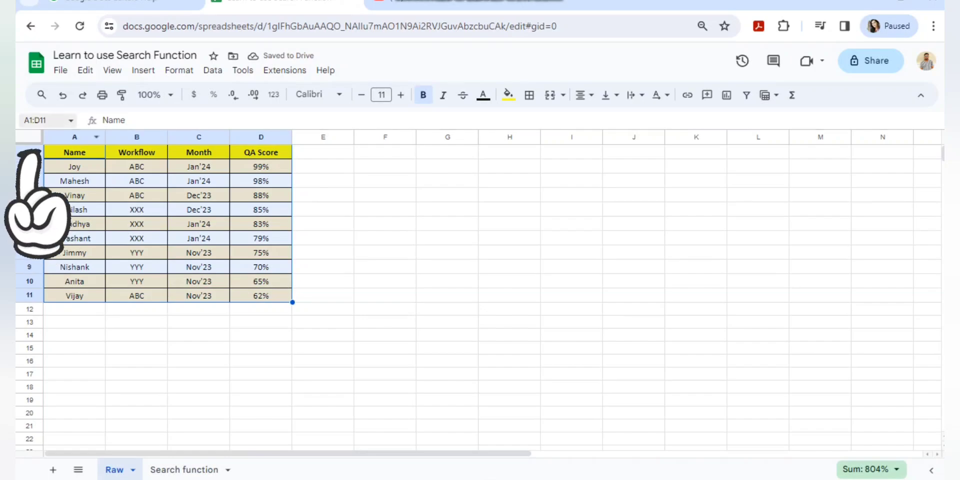
click(43, 120)
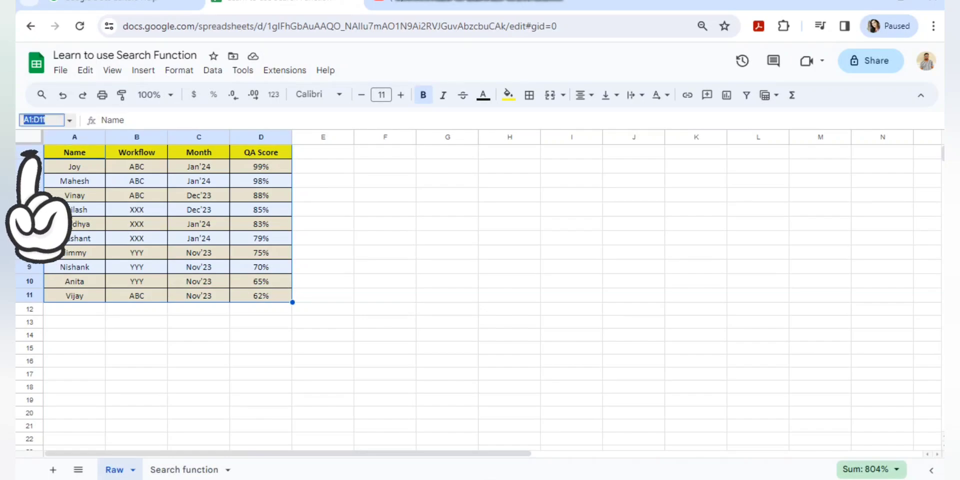
click(184, 470)
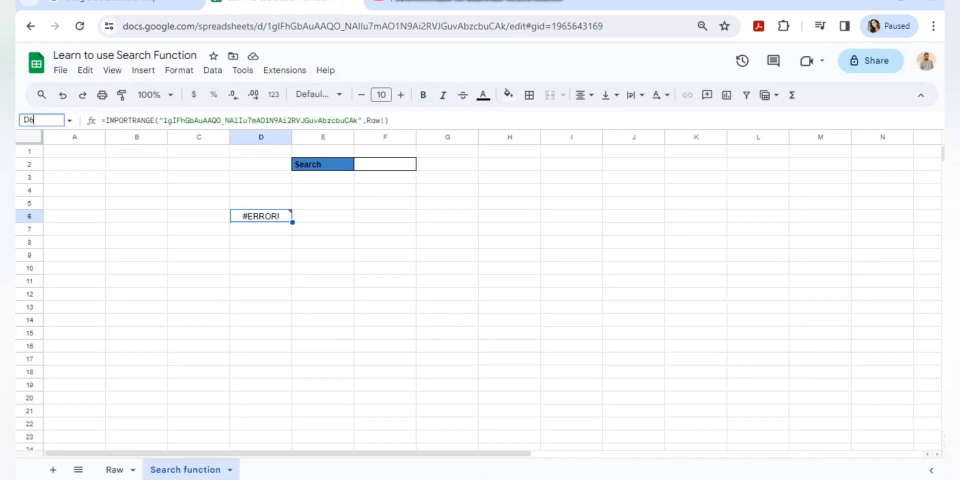
Move the import formula from D6 to D5 and set its range to Raw!A1:D.
key(ctrl+x)
key(Up)
key(ctrl+v)
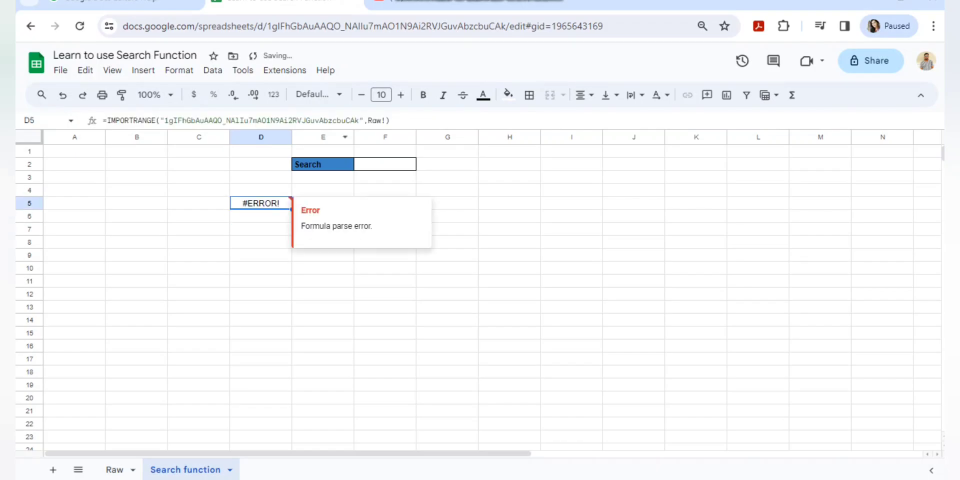
click(385, 120)
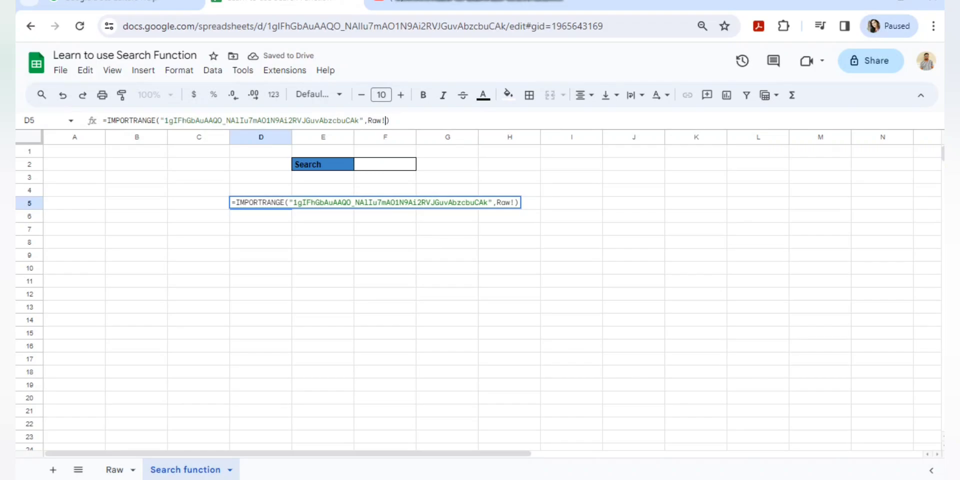
text(A1:D11)
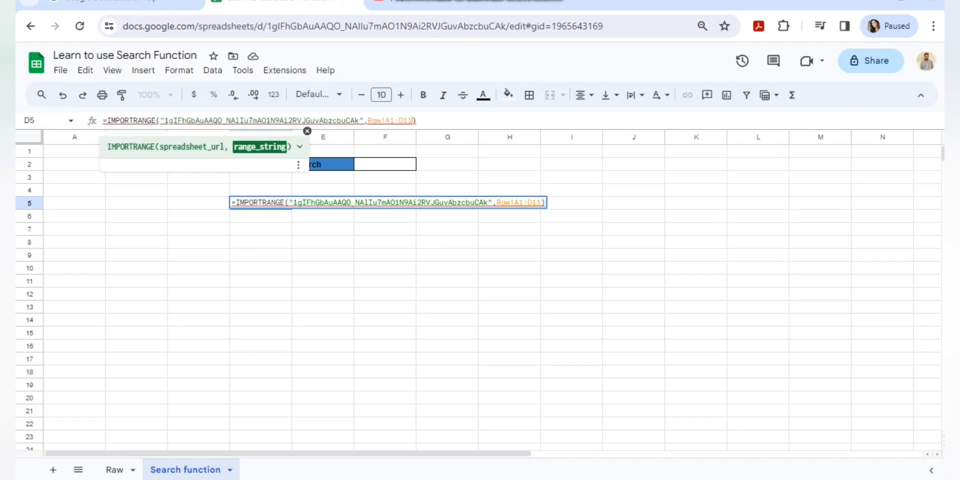
key(BackSpace)
key(BackSpace)
key(Return)
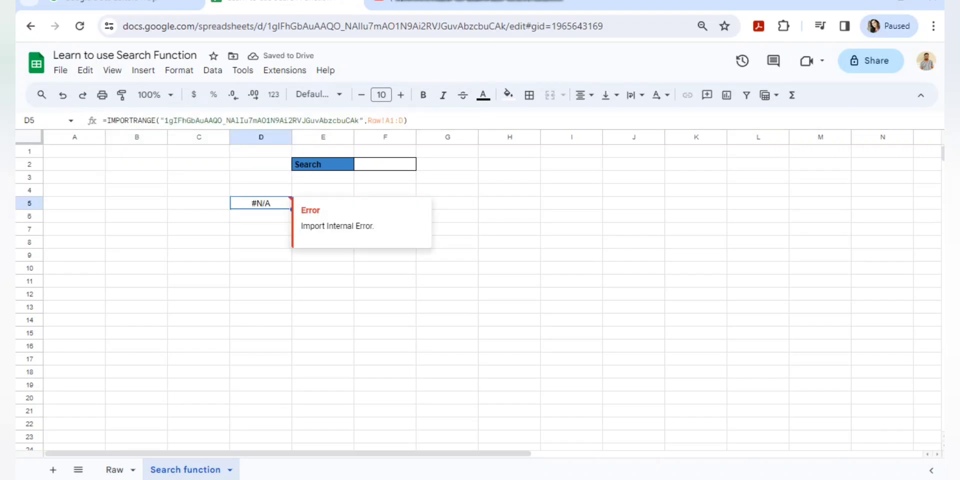
Wrap the Raw!A1:D range in quotes so the IMPORTRANGE formula loads the table.
key(Return)
key(shift+Left)
key(shift+Left)
key(shift+Left)
key(shift+Left)
key(shift+Left)
key(shift+Left)
key(shift+Left)
key(shift+Left)
key(shift+Left)
text(")
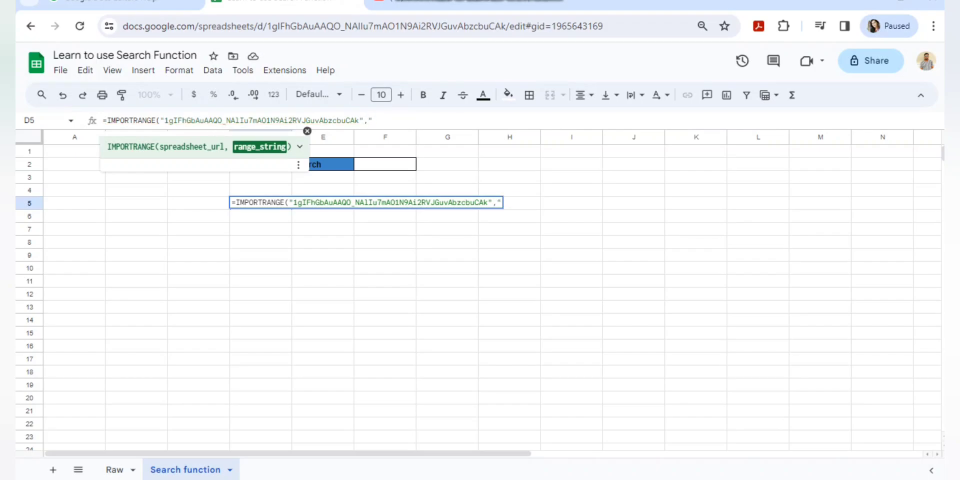
key(Escape)
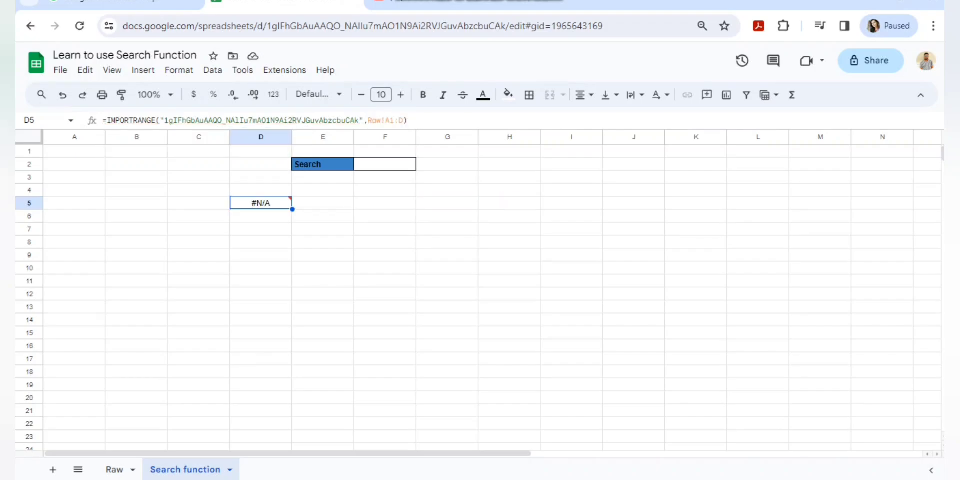
key(Return)
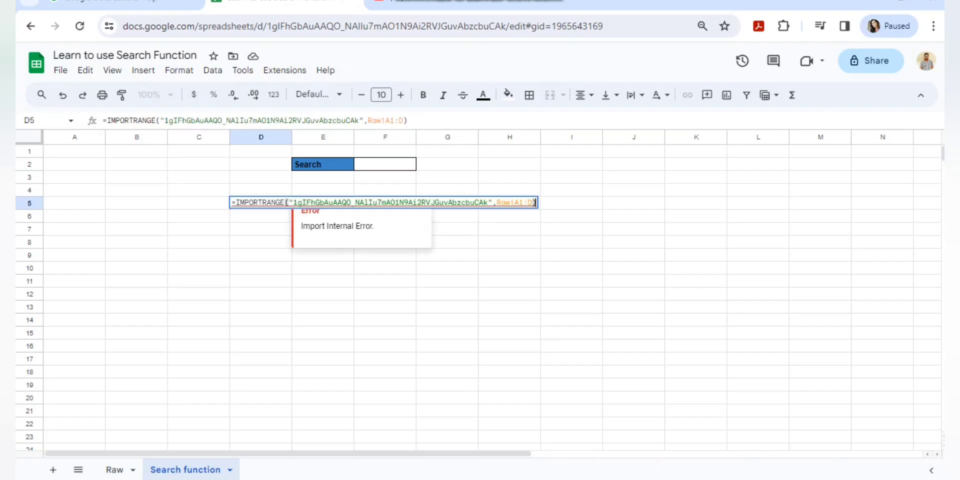
key(Left)
text(")
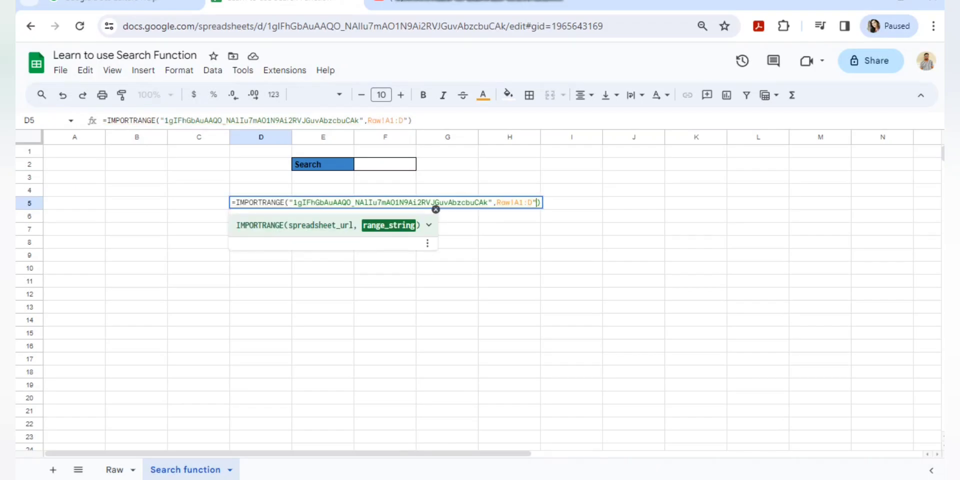
key(Left)
key(Left)
key(Left)
key(Left)
key(Left)
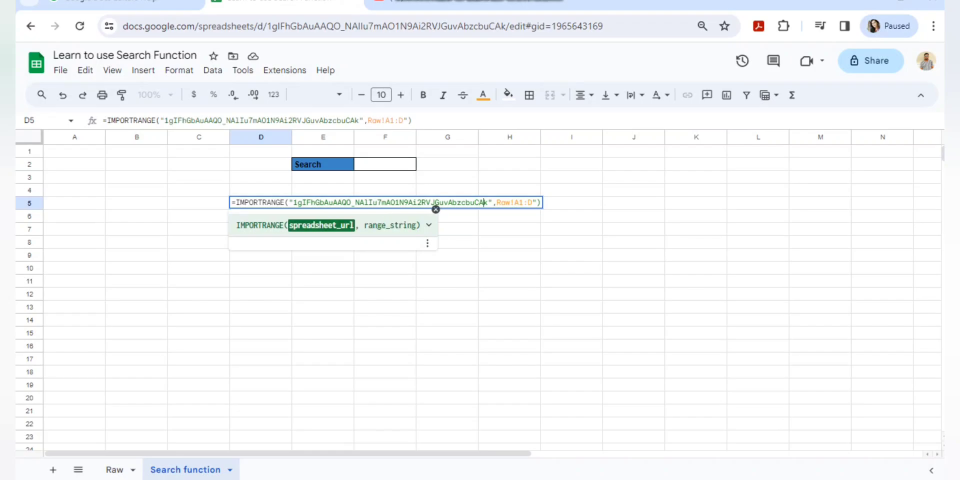
key(Right)
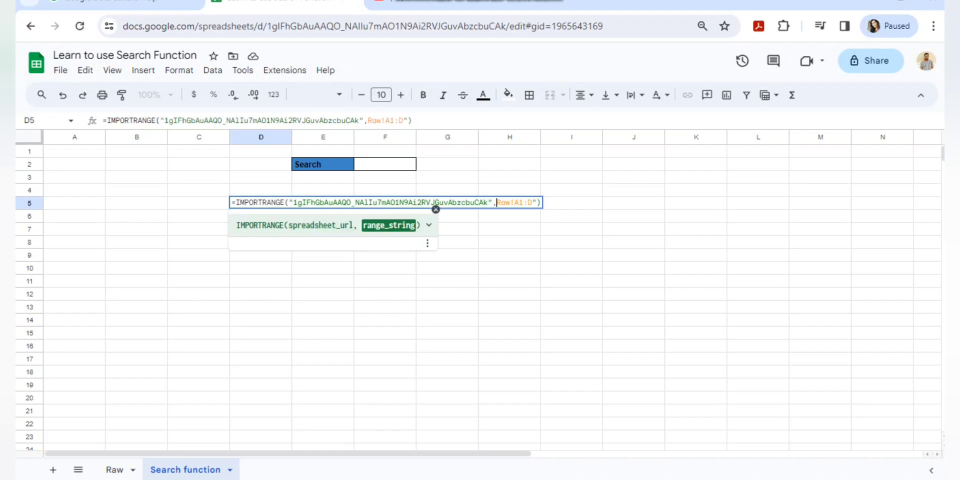
text(")
key(Return)
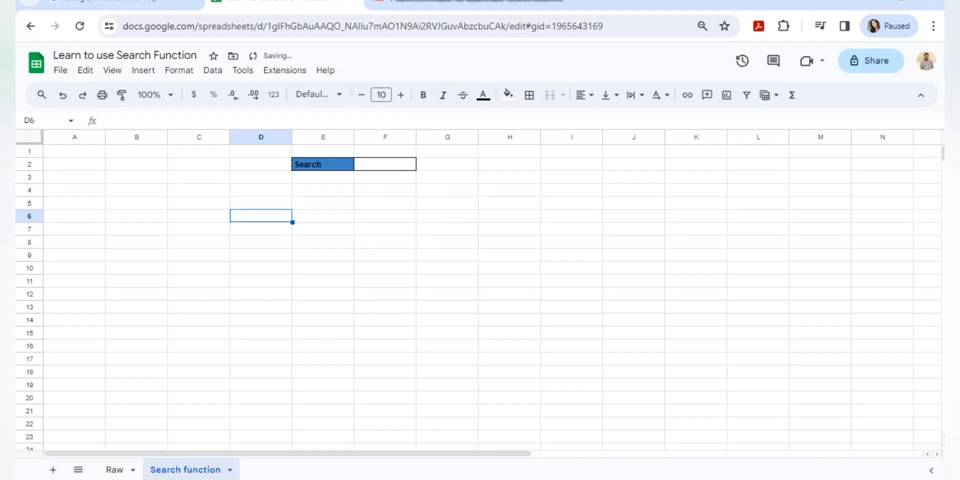
Check the imported Name/Workflow/Month/QA Score table spanning D5:G15.
click(261, 203)
key(ctrl+shift+Down)
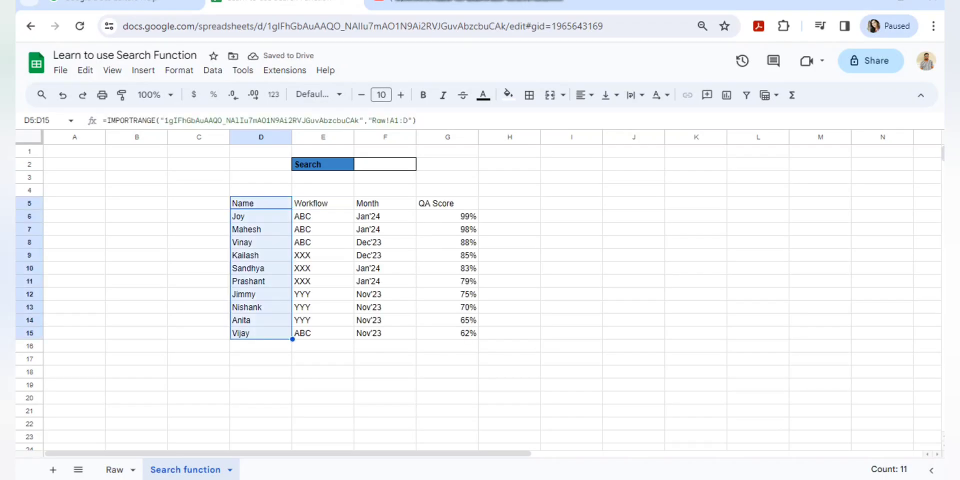
key(ctrl+shift+Right)
key(Left)
key(Right)
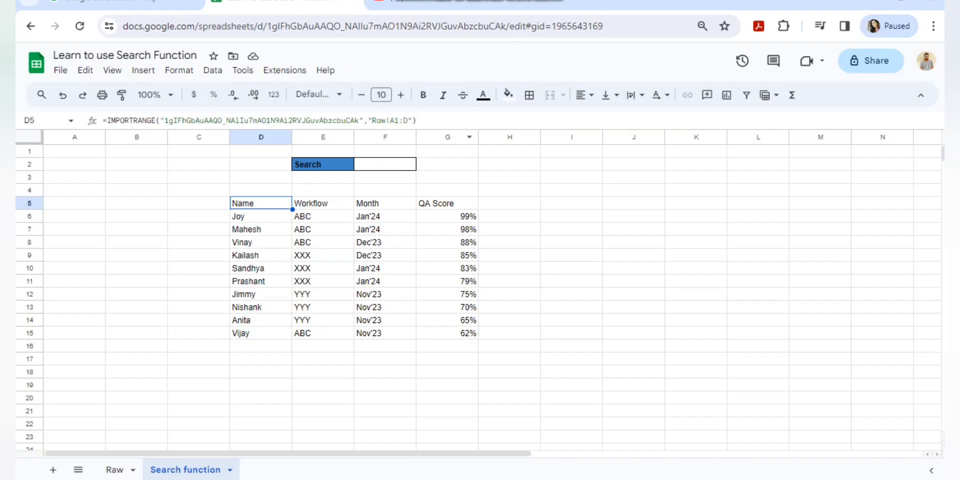
On the Raw sheet, paste a copy of Vijay's row into empty row 12.
click(114, 470)
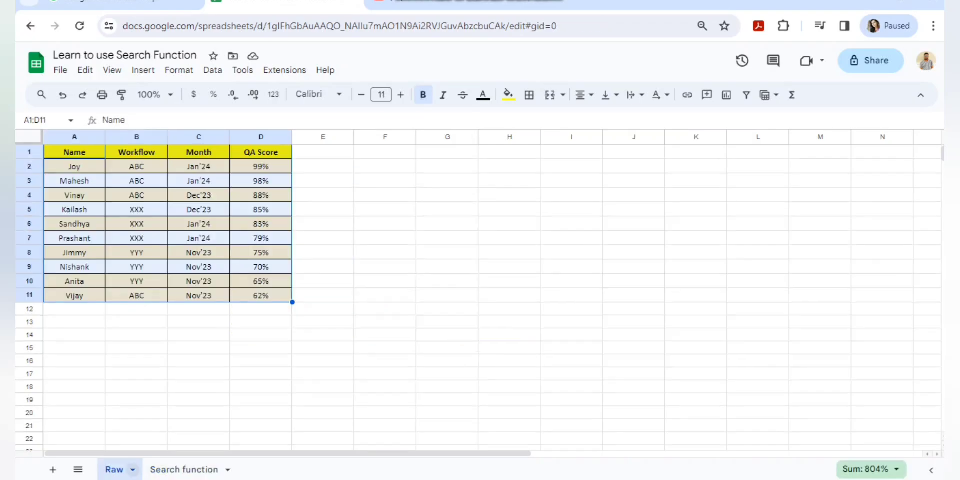
key(ctrl+shift+Down)
click(74, 309)
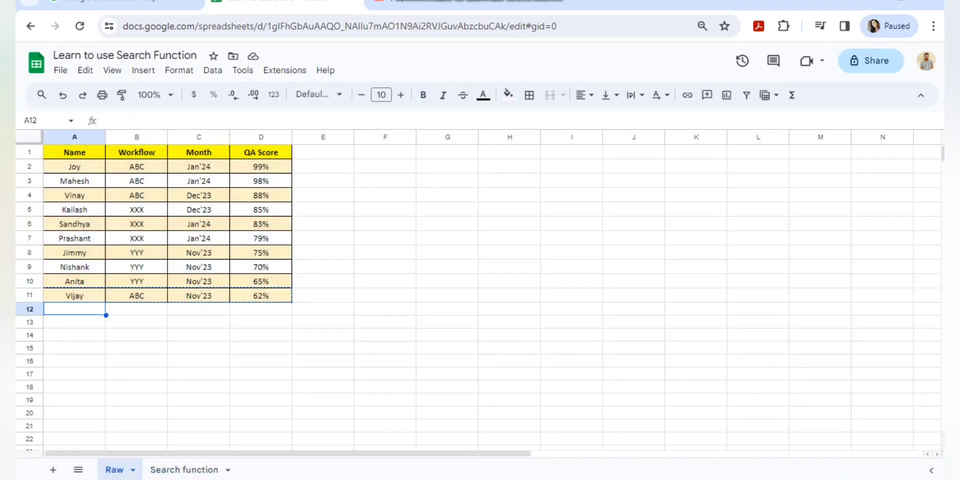
key(ctrl+v)
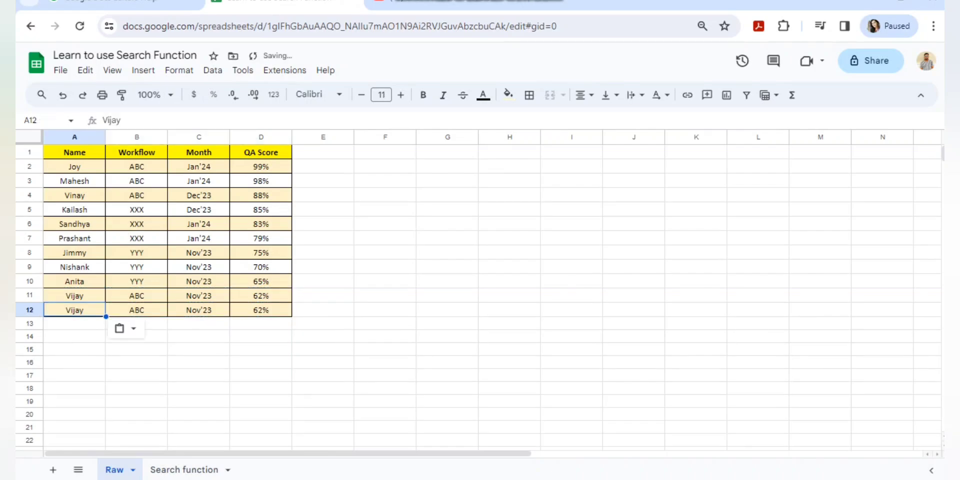
Fill row 12 with Smith, XXX, June'23 and a 60% QA score.
text(Smith)
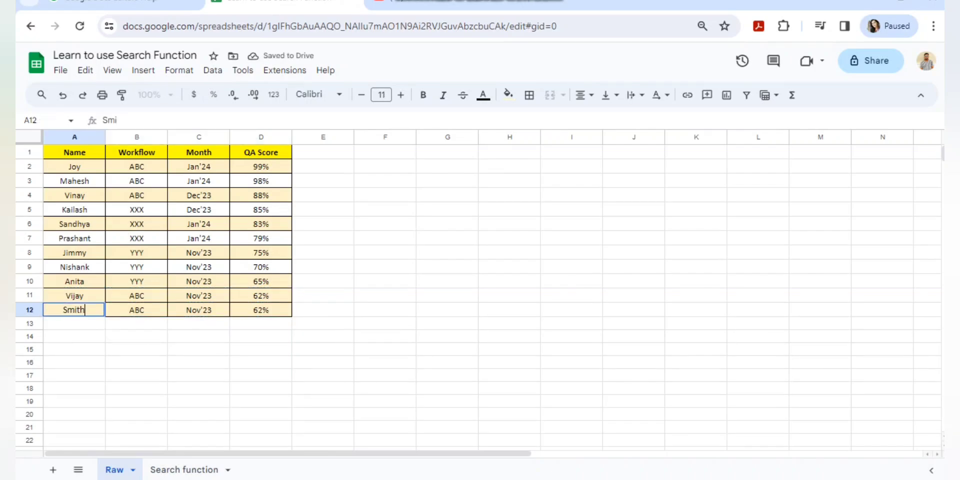
key(Tab)
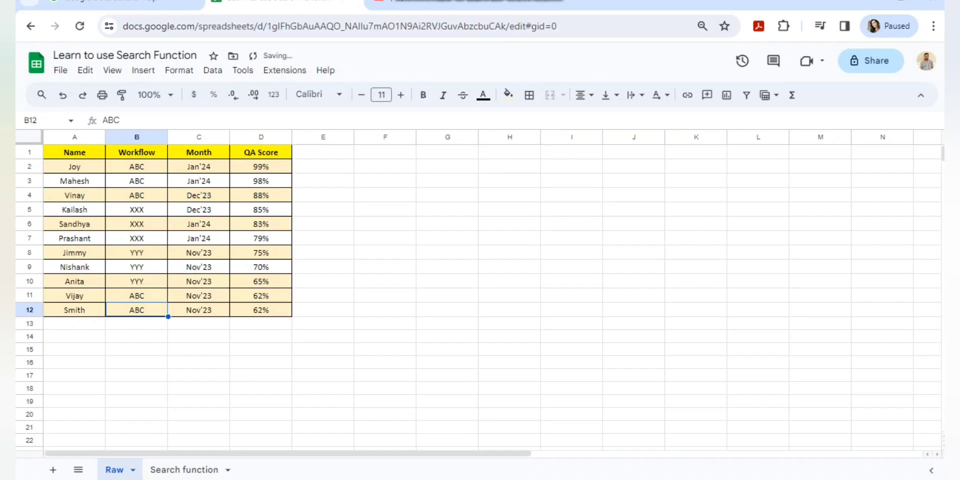
text(XXX)
key(Tab)
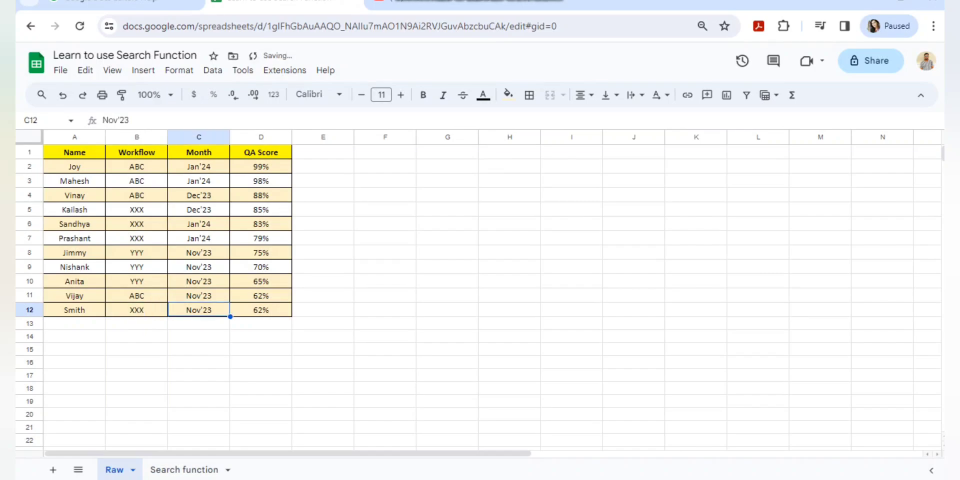
text(June)
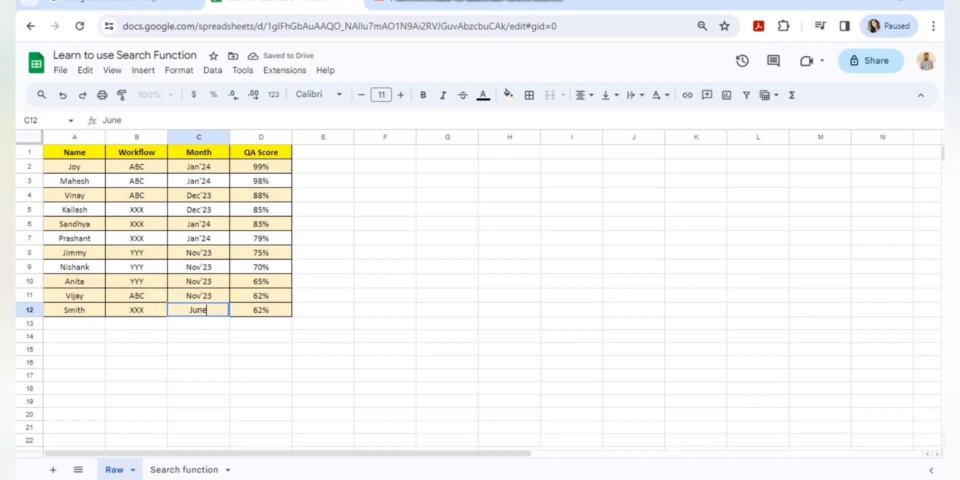
text('23)
key(Tab)
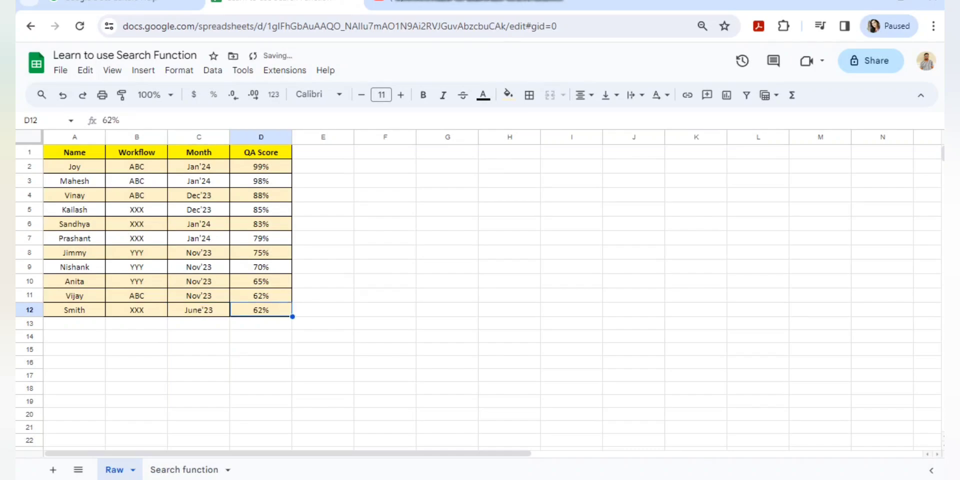
text(60%%)
key(Tab)
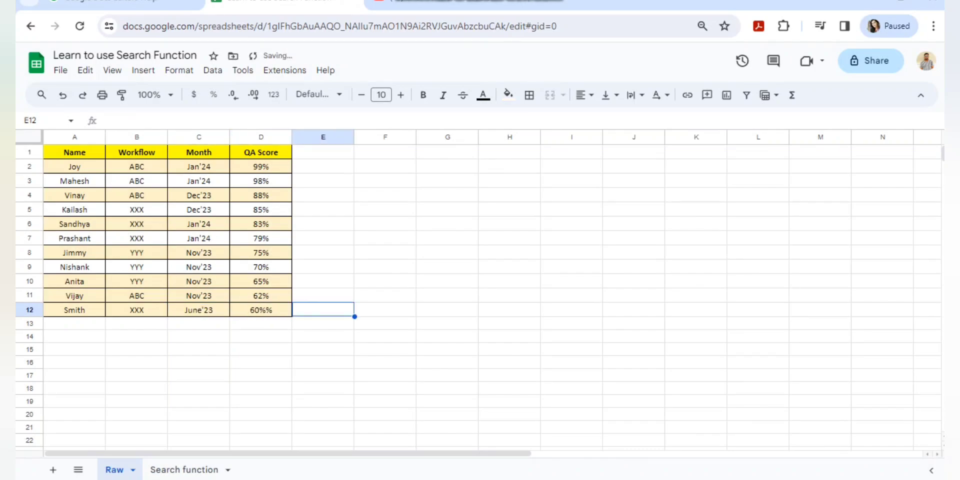
key(Left)
text(60%)
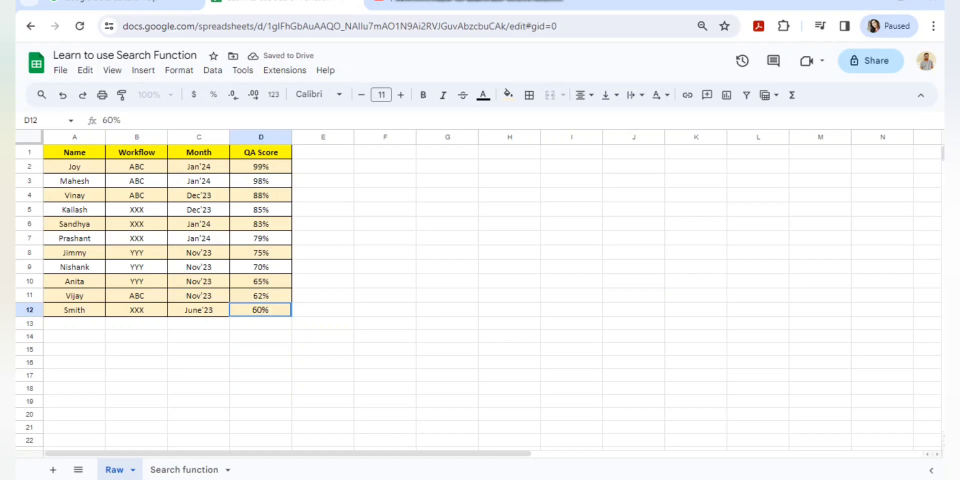
key(shift+Left)
key(shift+Left)
key(shift+Left)
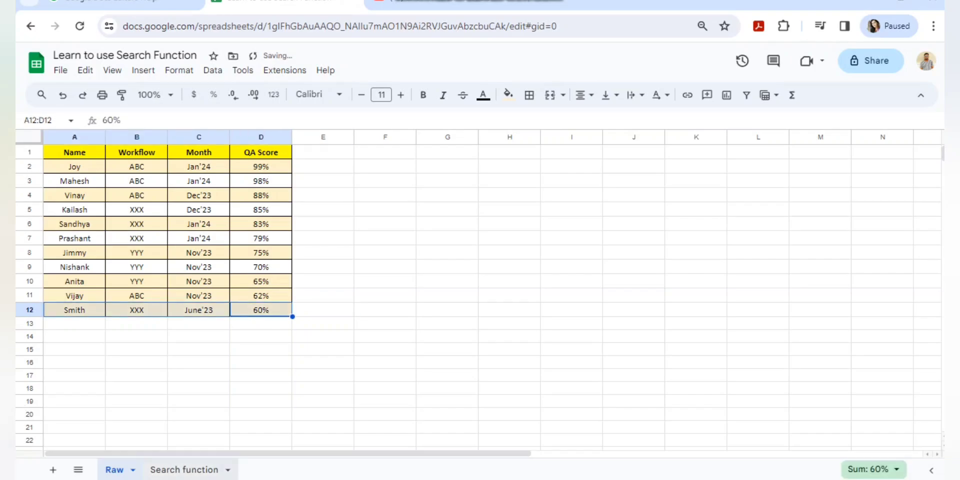
click(184, 470)
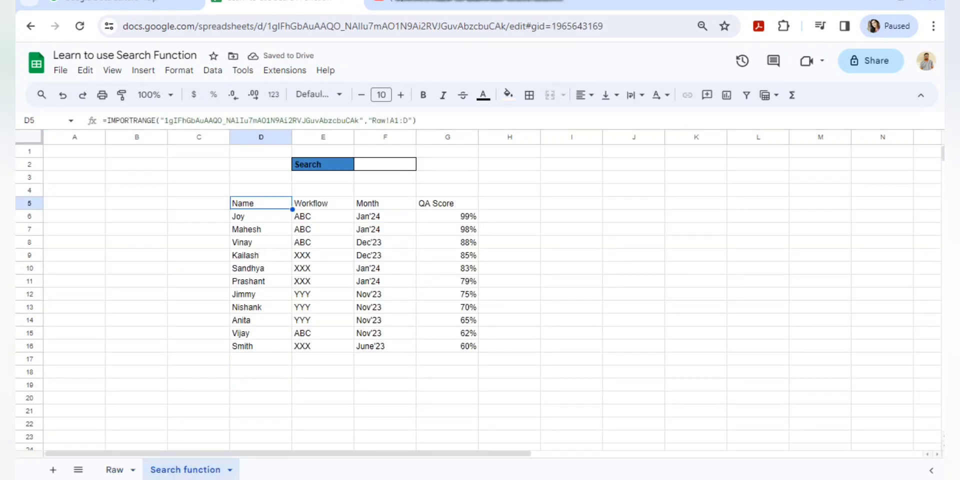
Verify Smith's new row appears at the bottom of the imported table.
click(261, 308)
key(ctrl+Down)
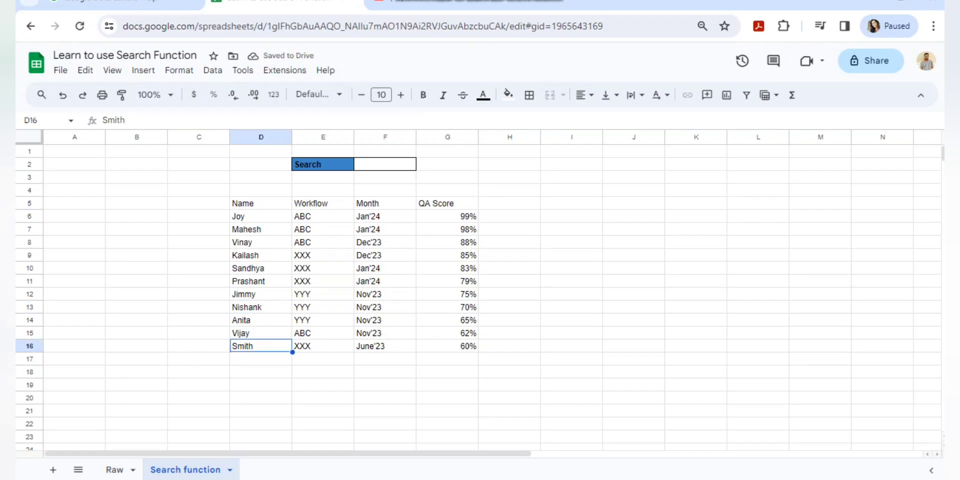
key(ctrl+Up)
key(ctrl+Down)
key(ctrl+shift+Right)
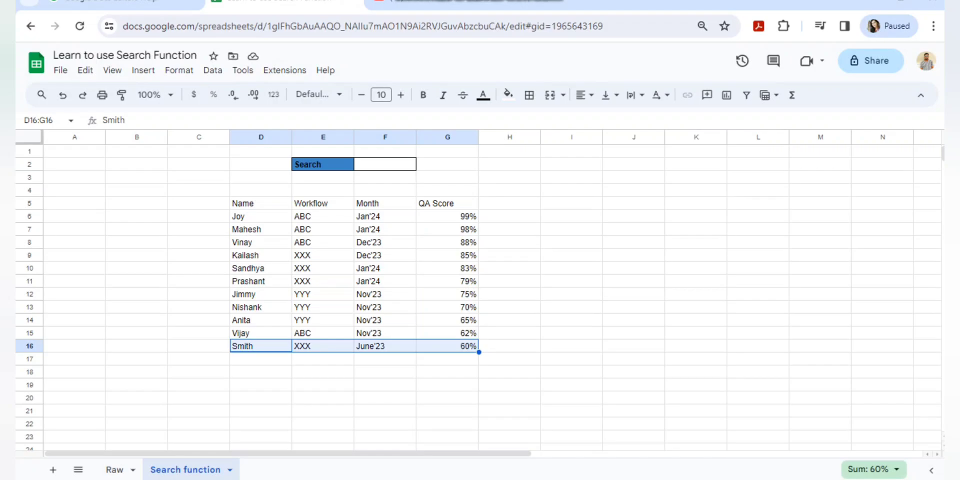
Test the import range as Raw!A1:D11, then restore the open-ended Raw!A1:D.
click(261, 204)
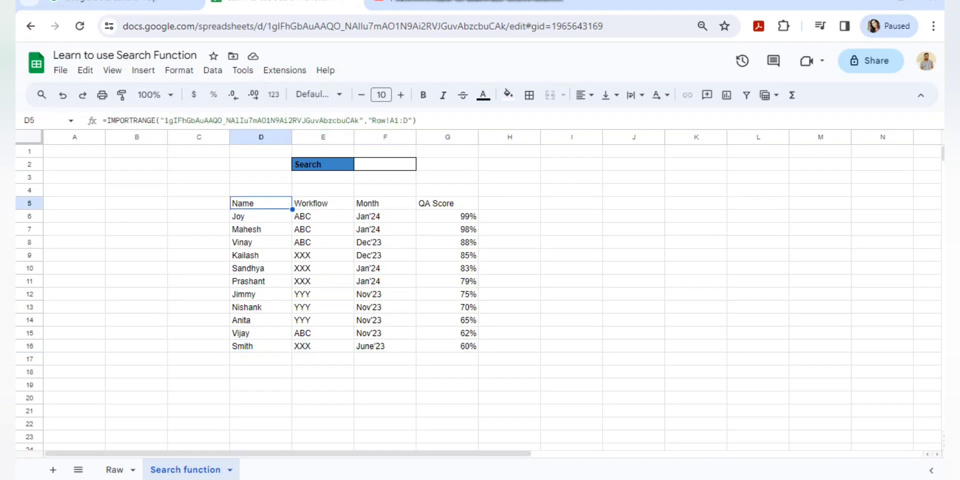
key(F2)
text(11)
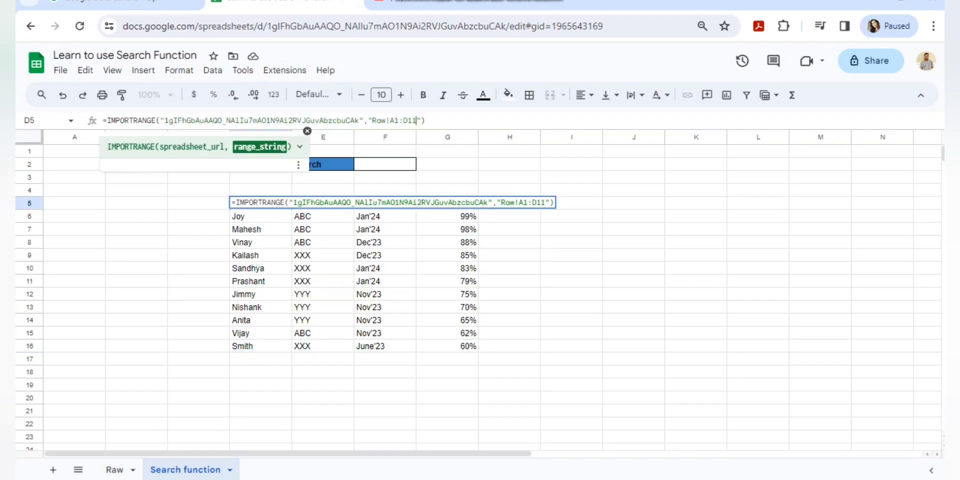
key(Return)
key(Up)
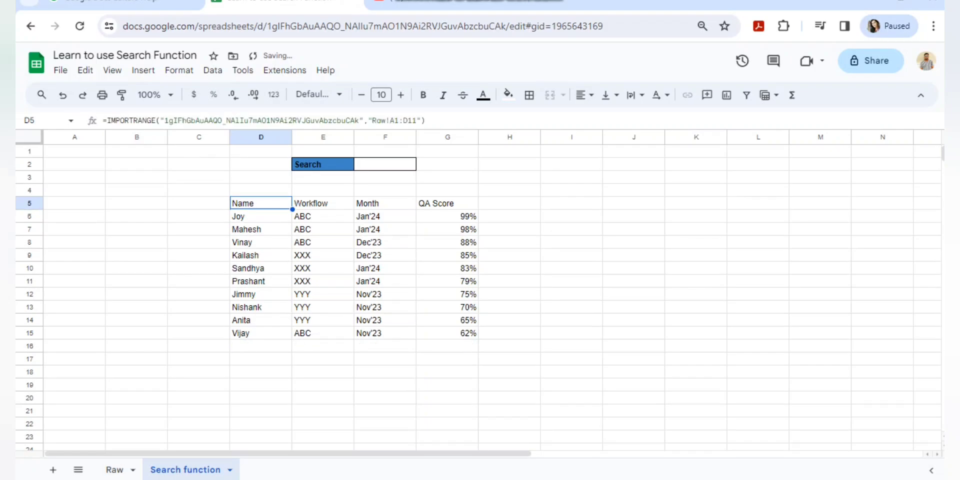
key(F2)
key(BackSpace)
key(BackSpace)
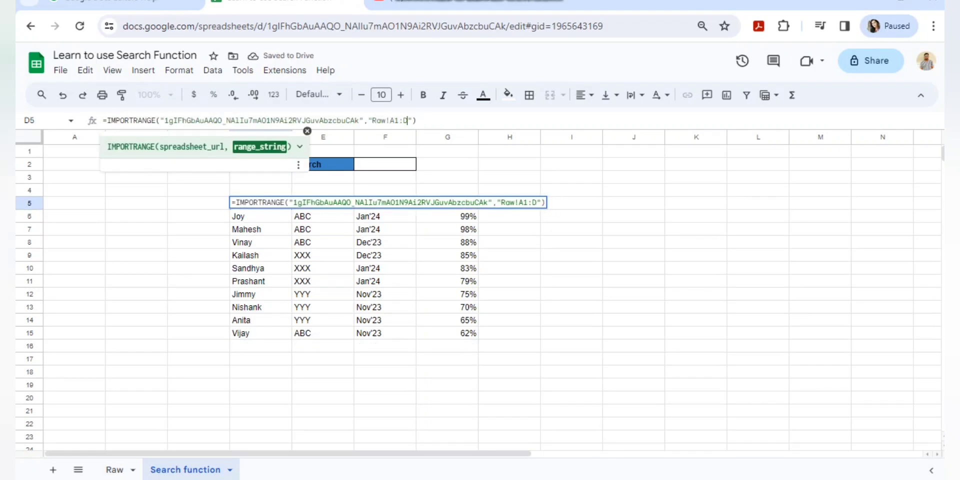
key(Return)
key(Up)
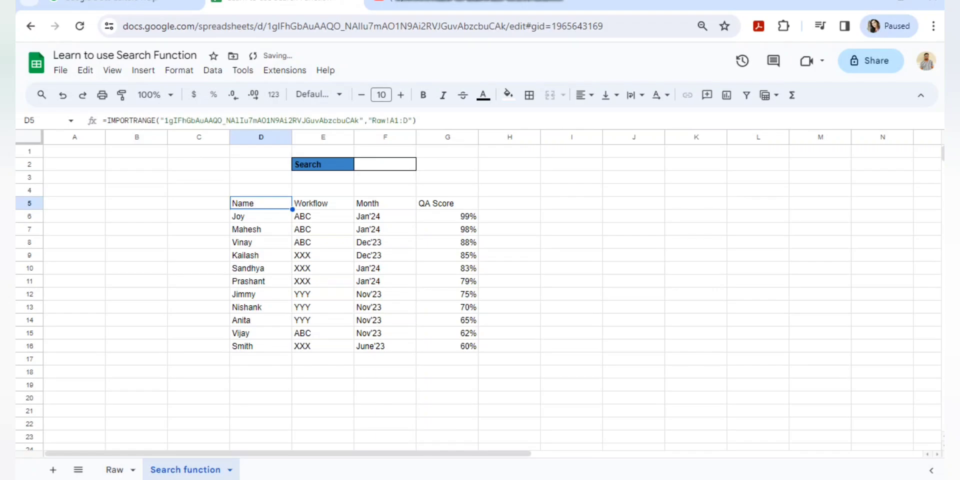
Make the header row D5:G5 (Name to QA Score) bold.
key(ctrl+shift+Down)
key(ctrl+shift+Right)
key(Left)
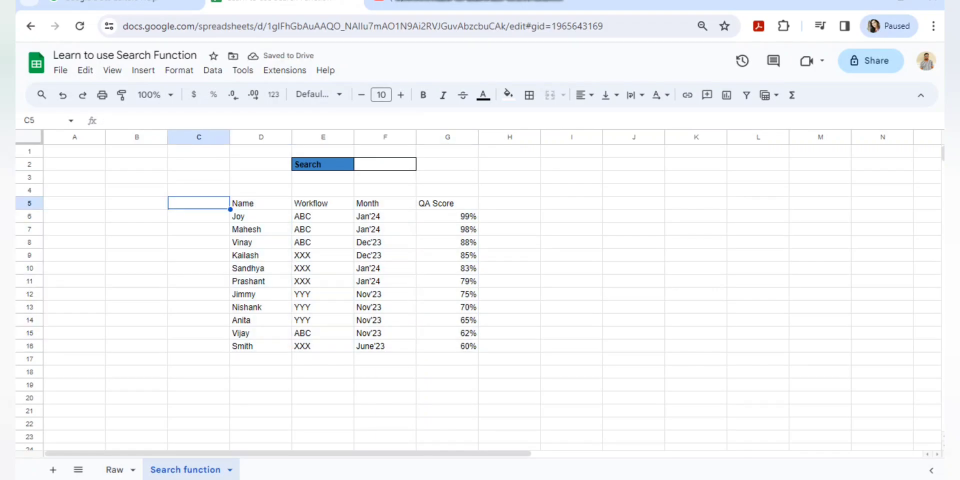
key(Right)
key(ctrl+shift+Right)
key(ctrl+b)
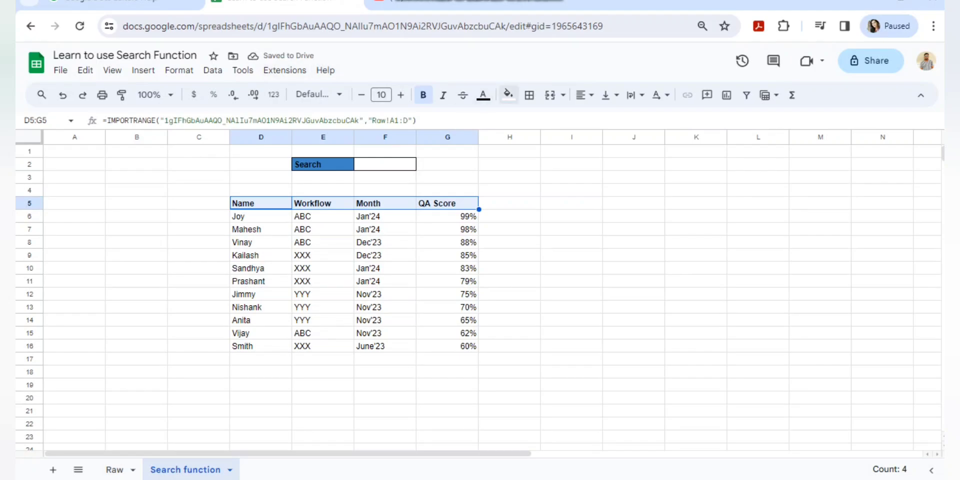
Give the header cells D5:G5 a yellow fill colour.
click(509, 95)
click(550, 153)
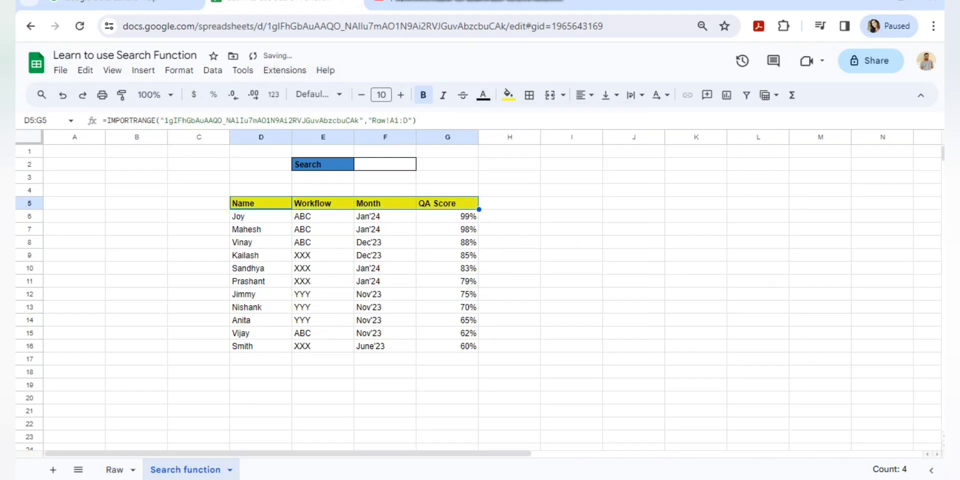
key(ctrl+shift+Down)
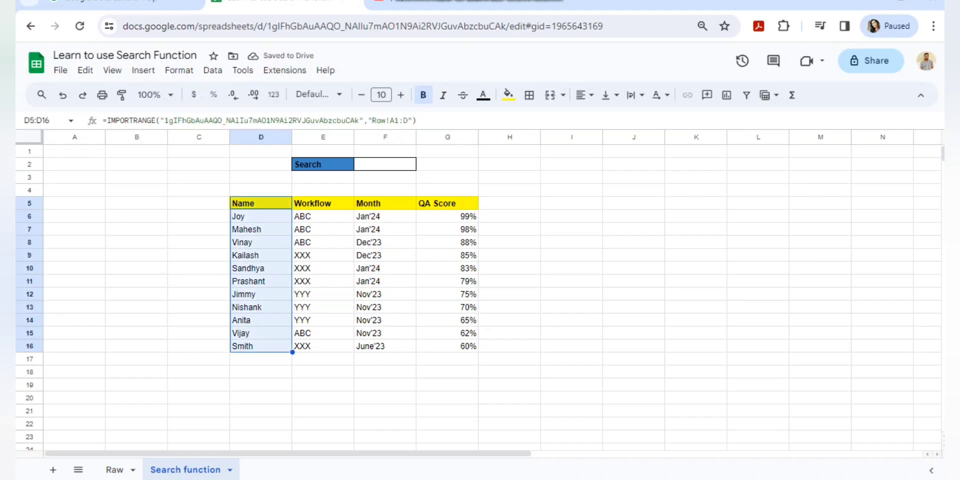
click(385, 164)
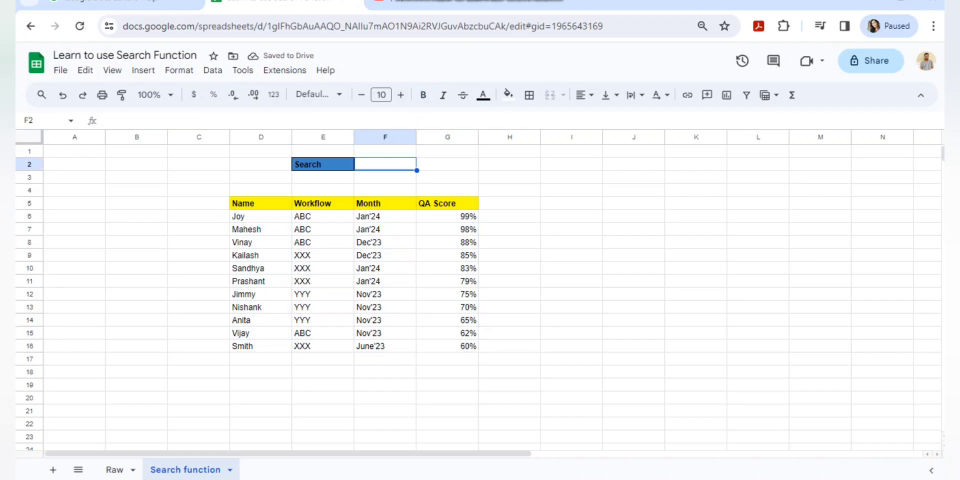
click(261, 204)
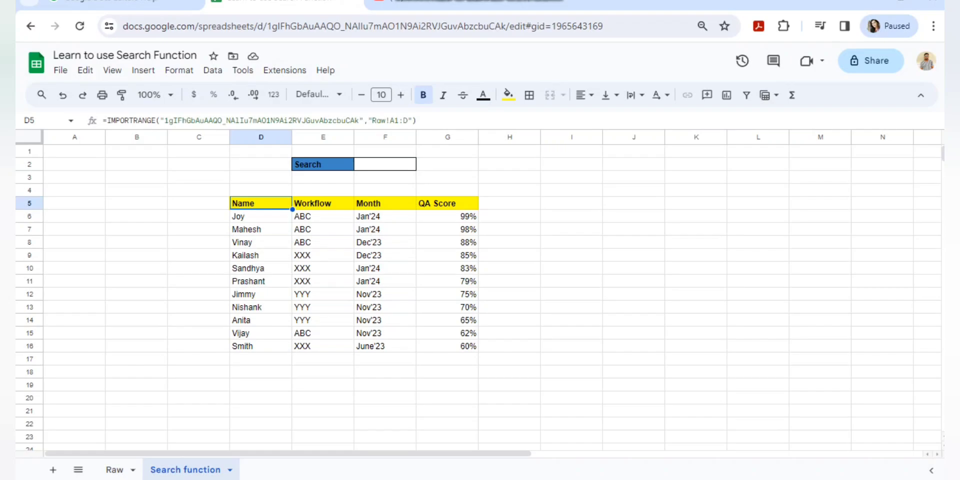
Wrap D5's IMPORTRANGE in QUERY( with a query string starting "SELECT * WHERE Col1".
click(107, 121)
text(q)
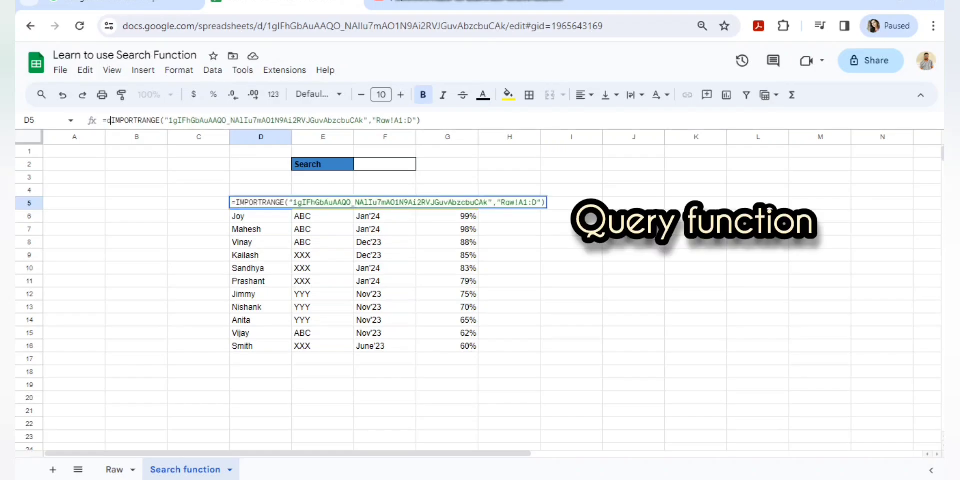
text(uery()
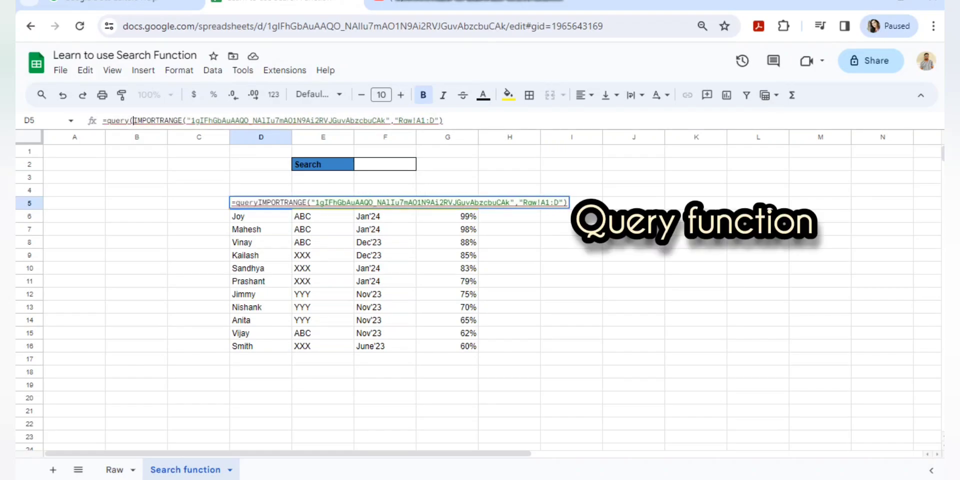
click(443, 121)
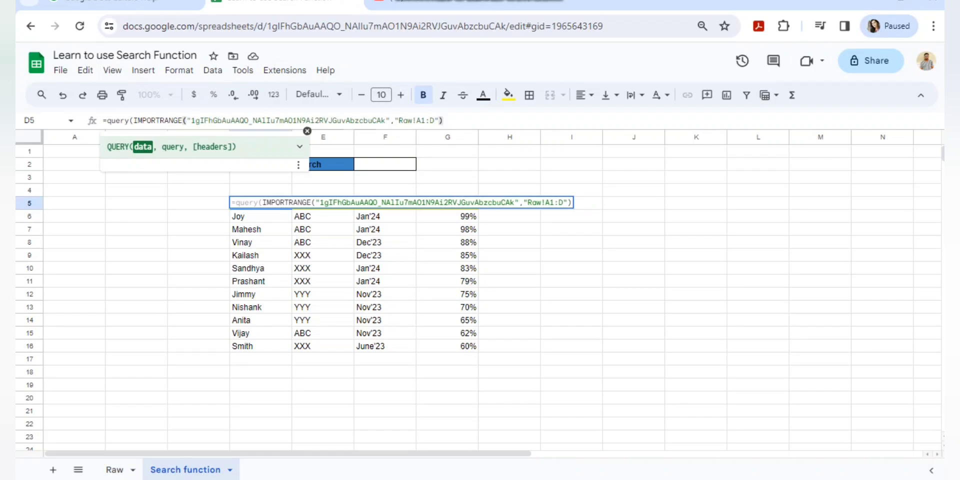
text(,)
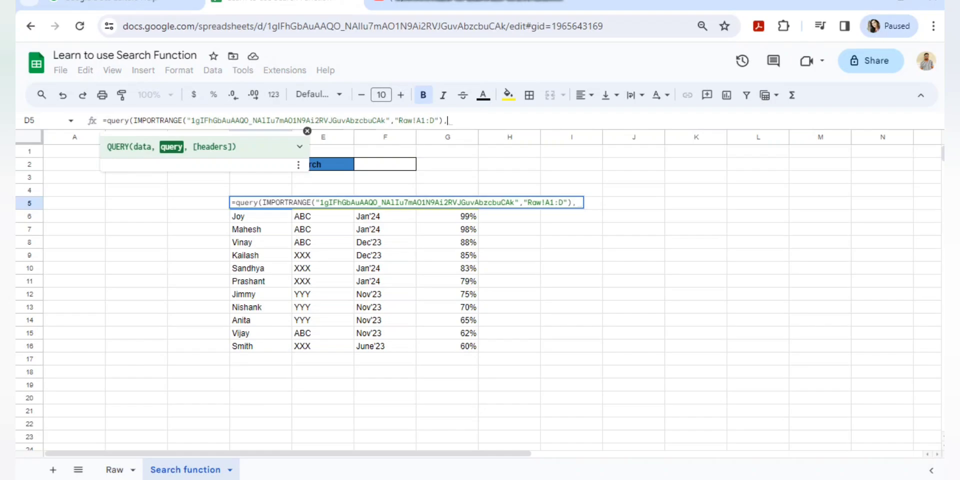
text("")
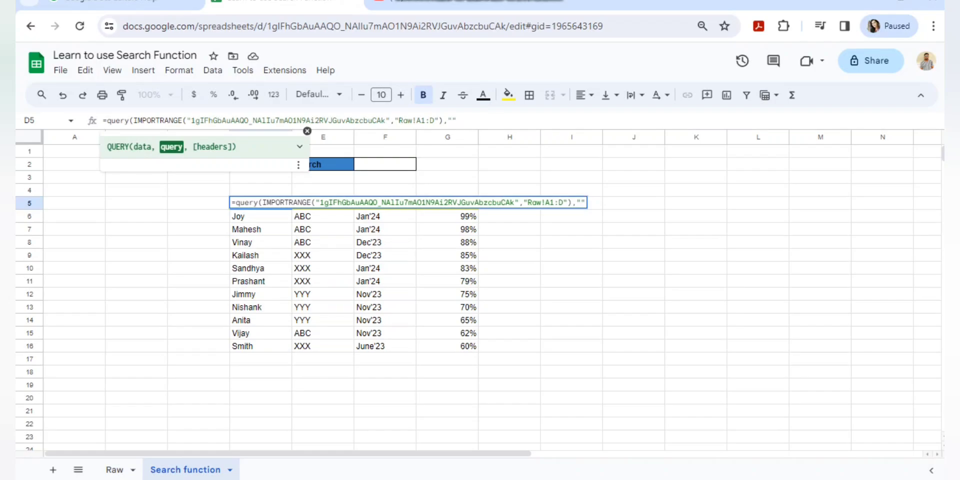
text(SELE)
text(CT *)
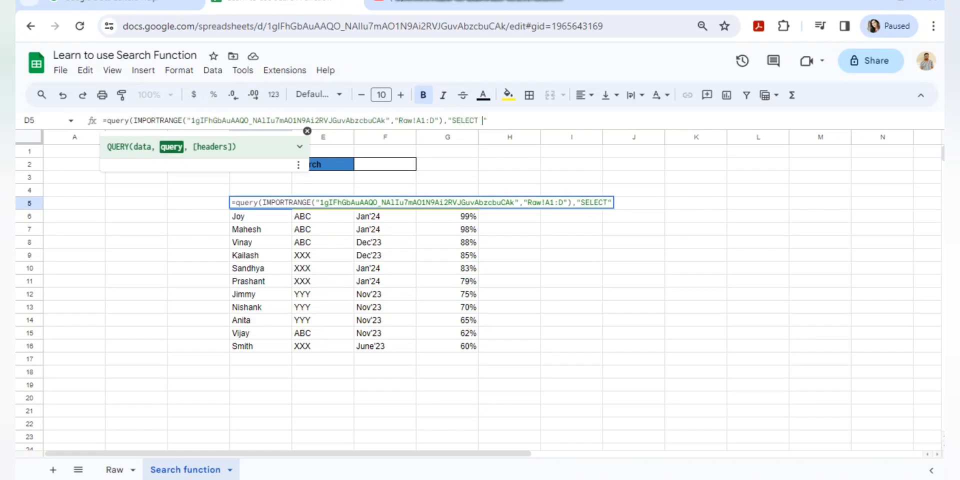
text( WHERE C)
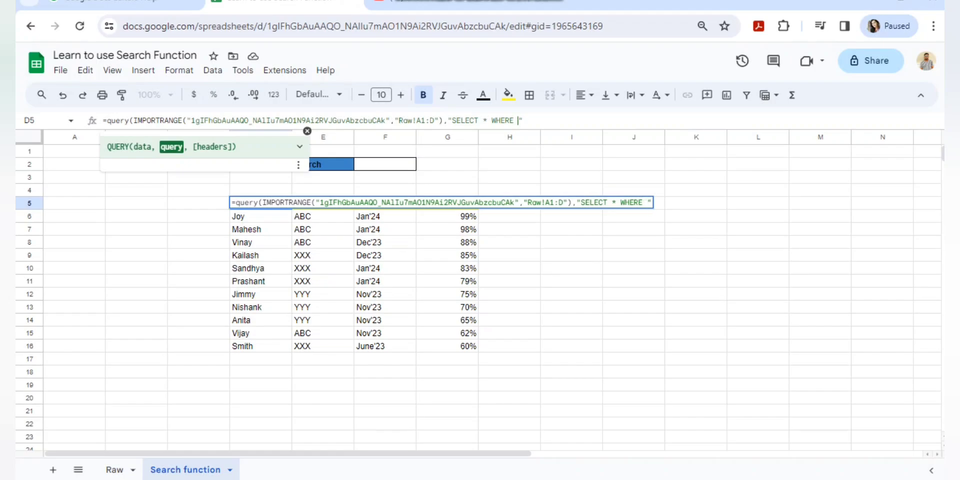
text(ol1)
Finish the query as SELECT * WHERE Col1, '"&F2&"' and commit it, yielding #VALUE!
text(, ')
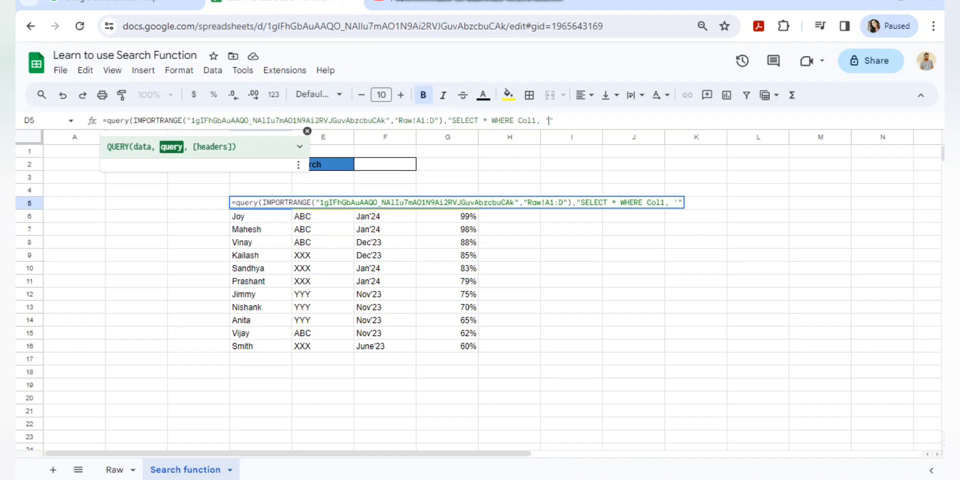
text(')
key(Left)
text("&&)
key(Left)
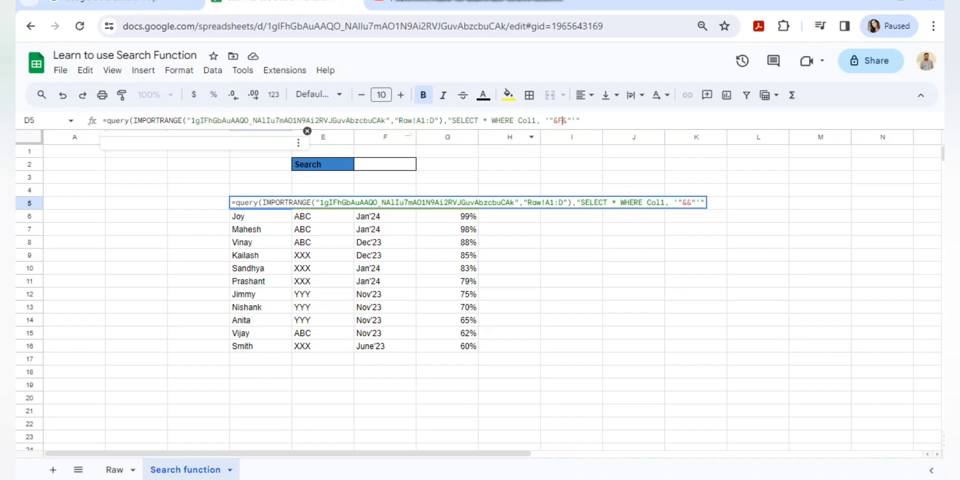
text(F2)
key(Return)
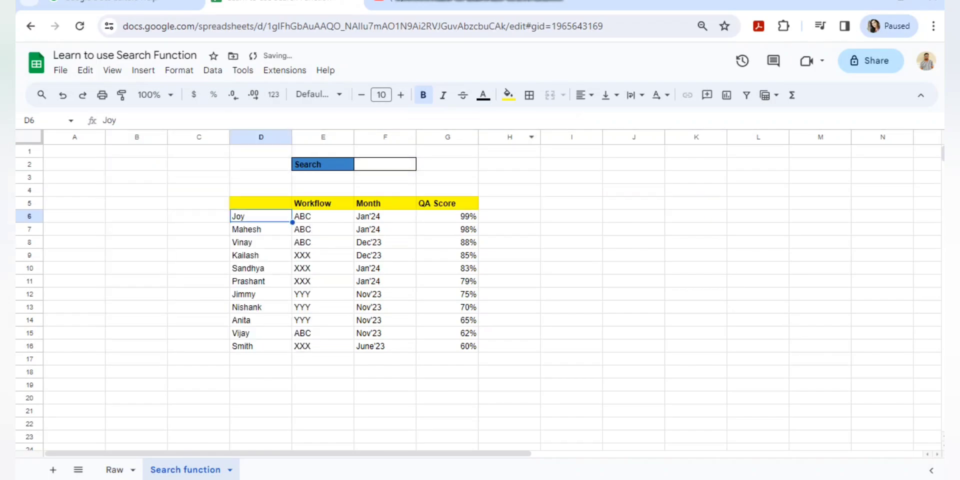
key(Up)
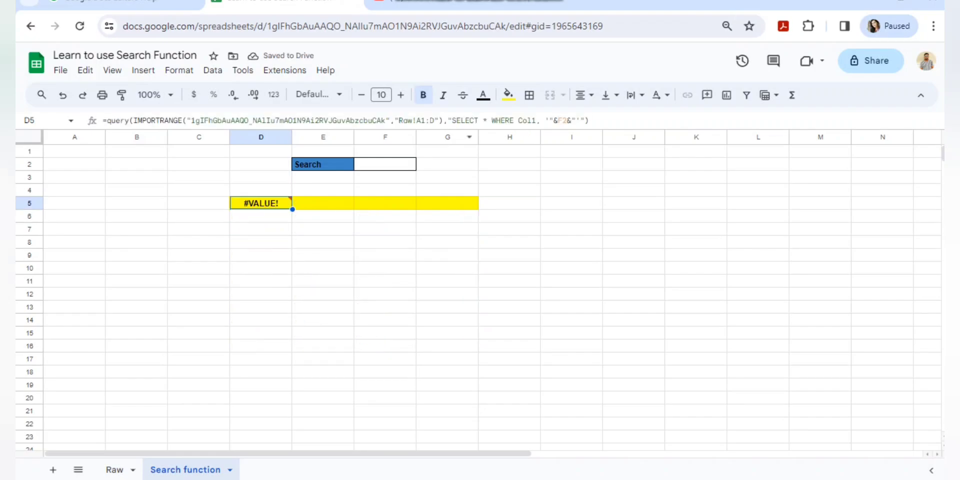
Replace the comma after Col1 with CONTAINS so the query matches the F2 search text.
click(566, 121)
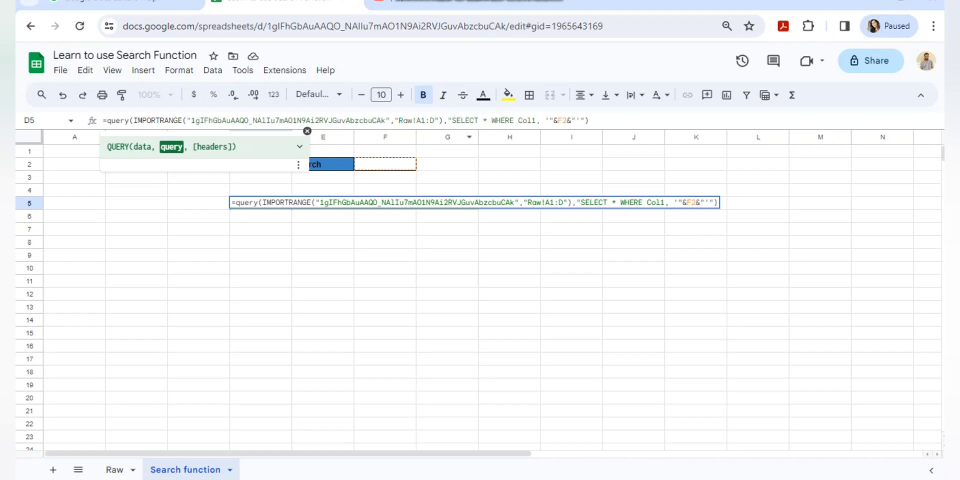
key(BackSpace)
text(CONTAINS)
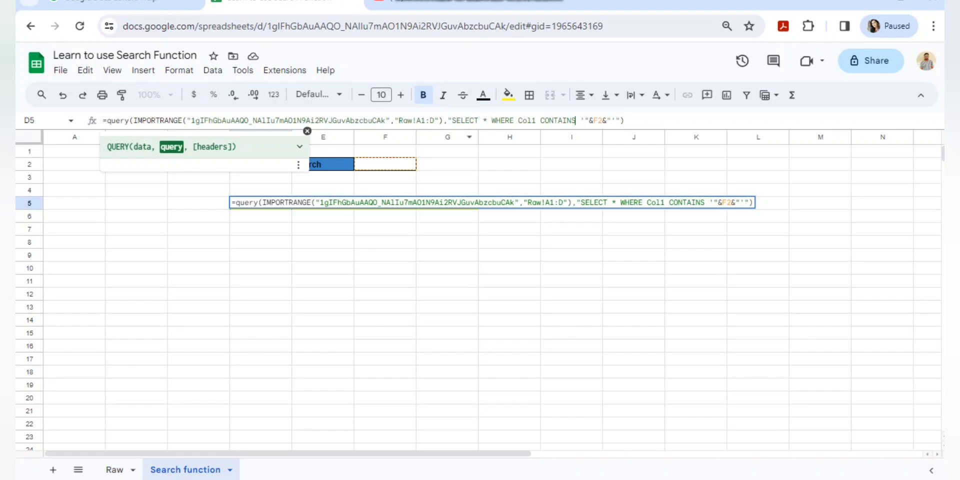
key(Return)
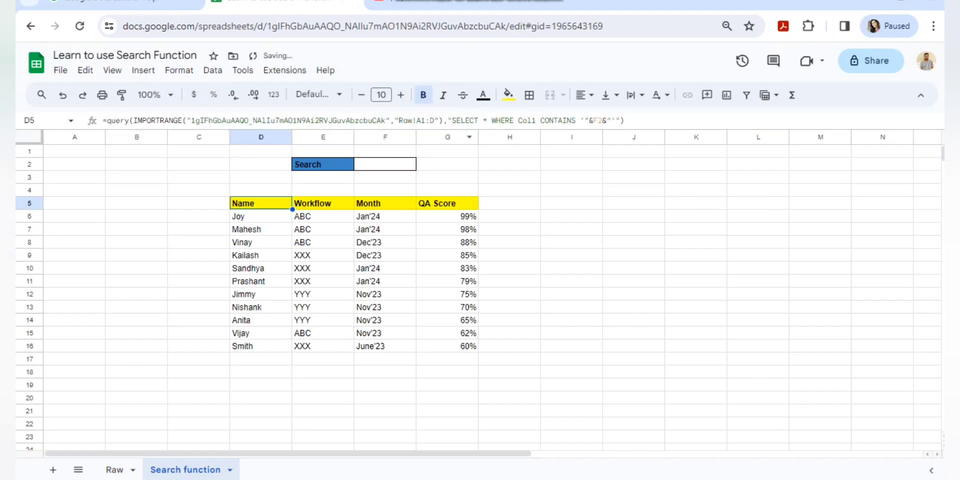
click(385, 164)
text(Joy)
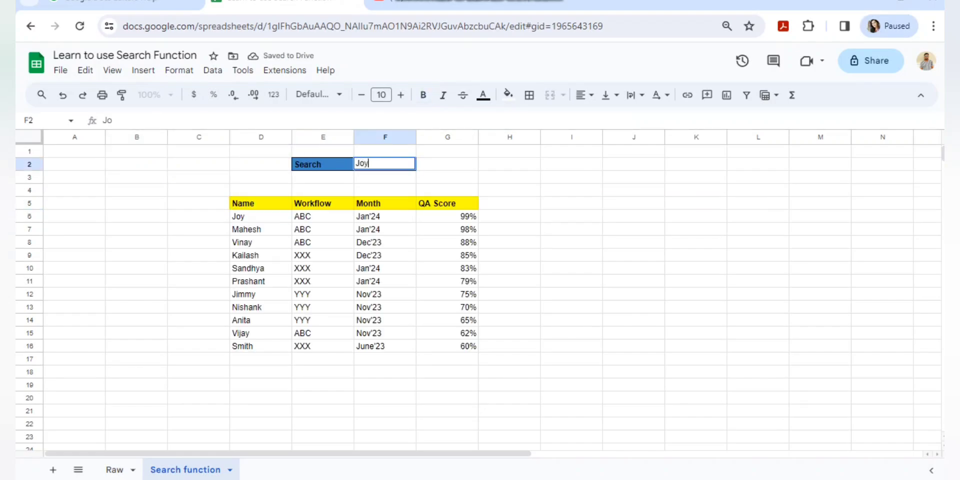
key(Return)
key(Up)
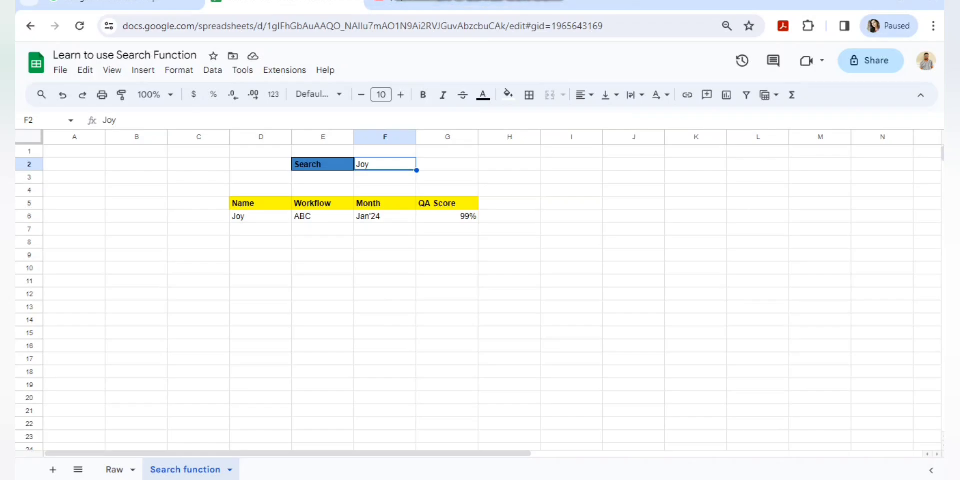
text(V)
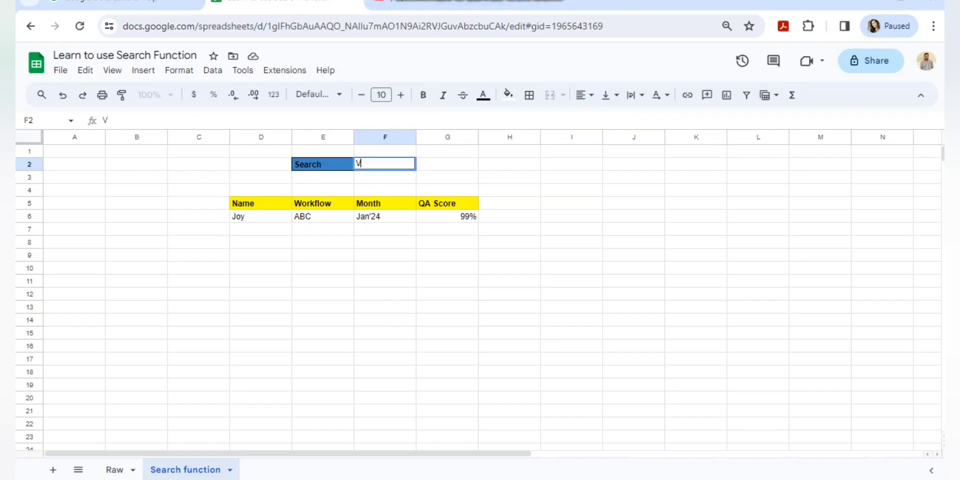
key(ctrl+Return)
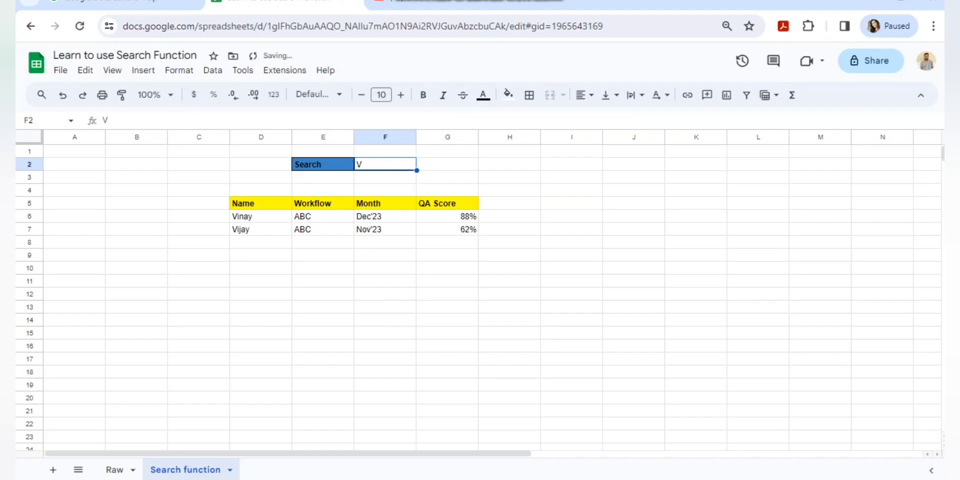
click(260, 216)
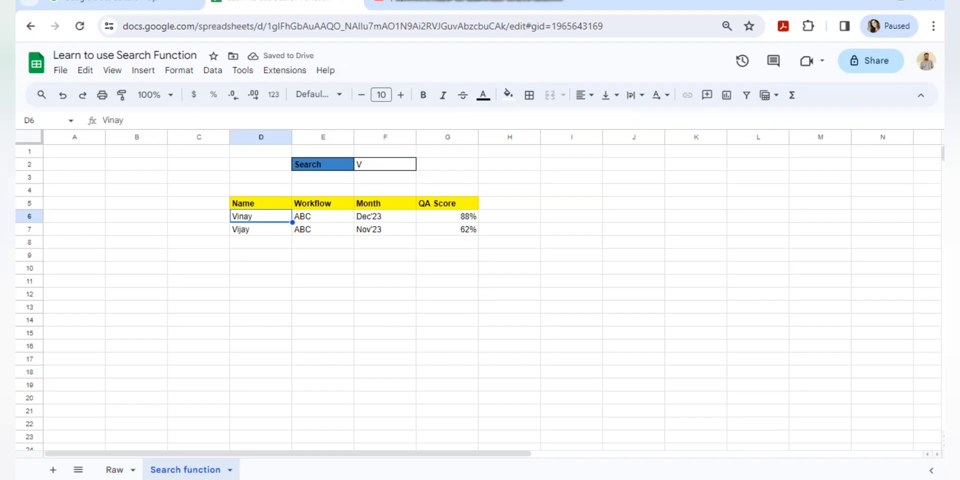
key(shift+Down)
key(shift+Right)
key(shift+Right)
key(shift+Right)
key(Up)
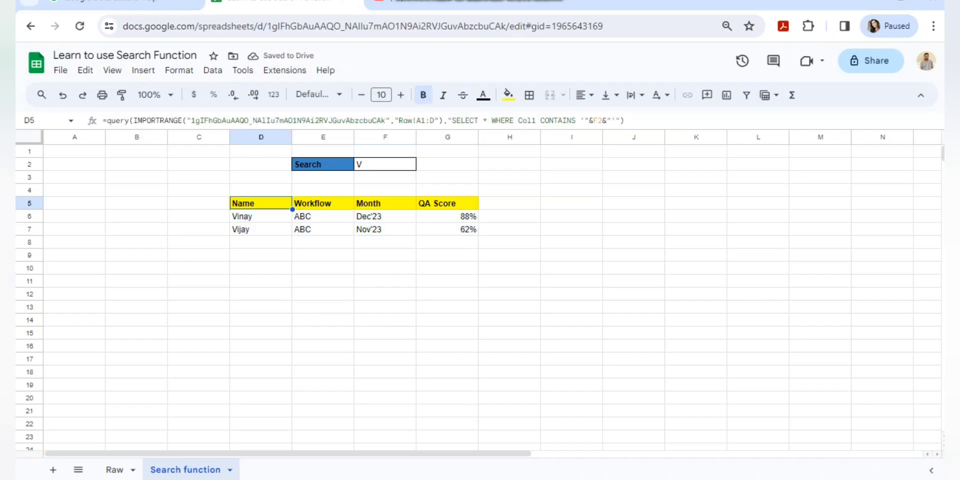
click(260, 216)
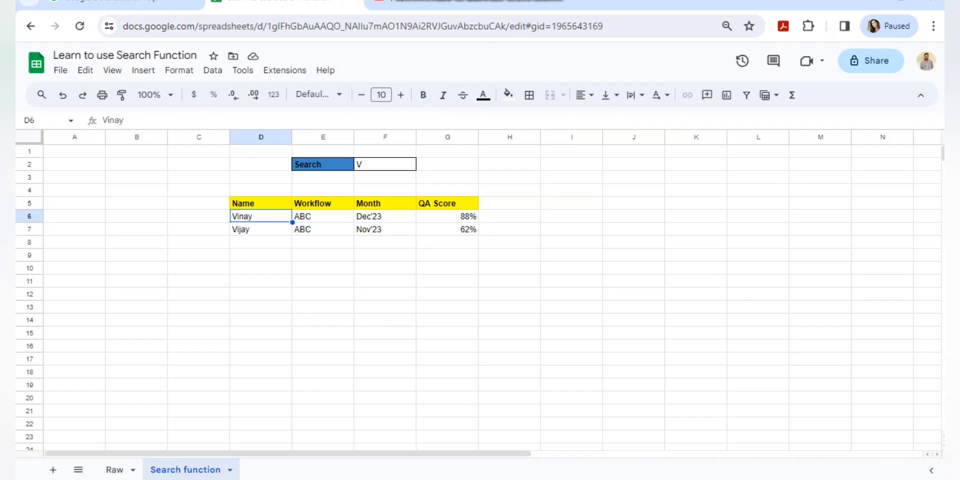
click(386, 164)
double_click(359, 164)
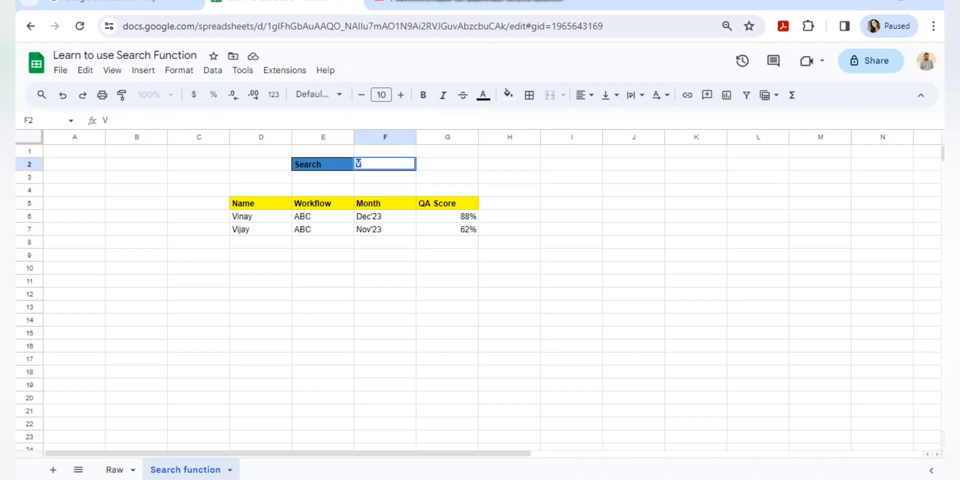
text(j)
key(Return)
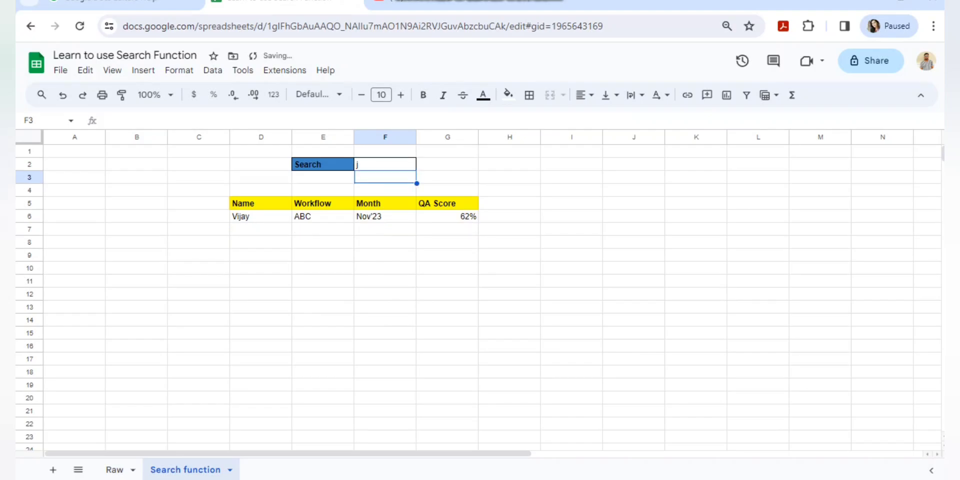
click(386, 164)
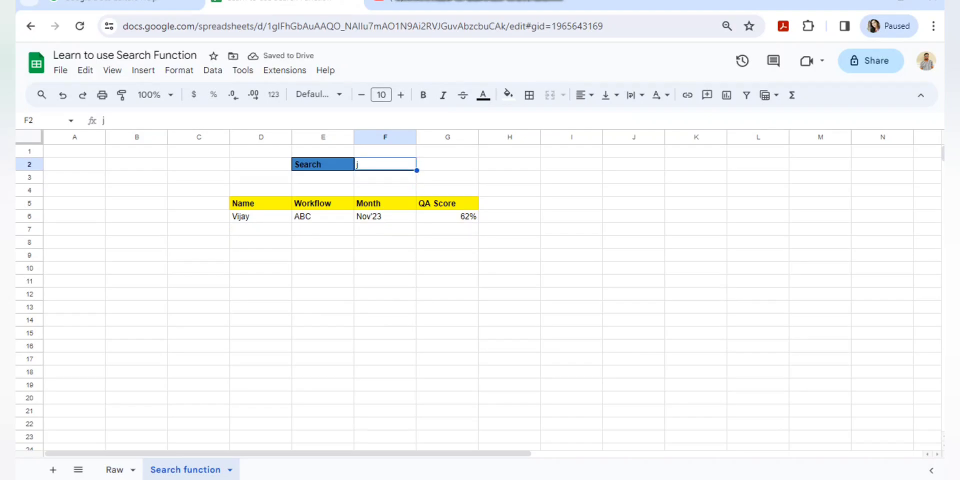
key(Delete)
text(J)
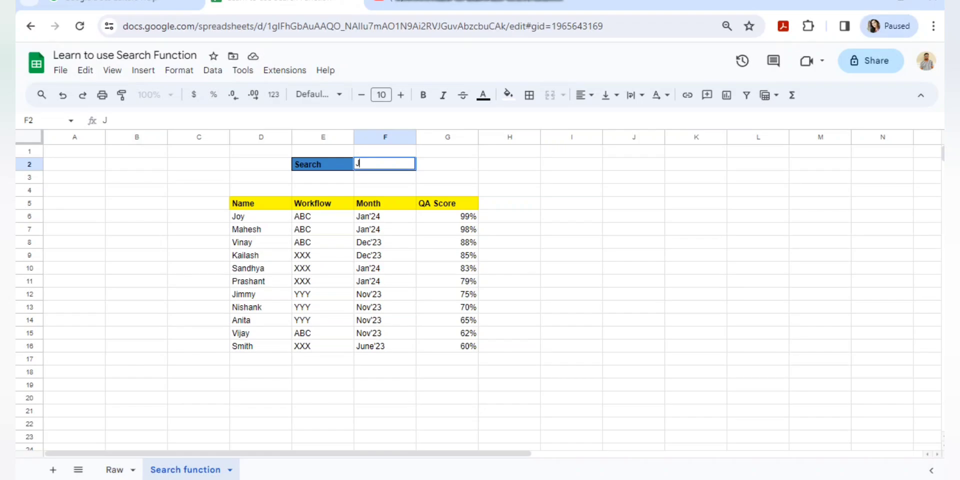
key(BackSpace)
text(y)
key(Return)
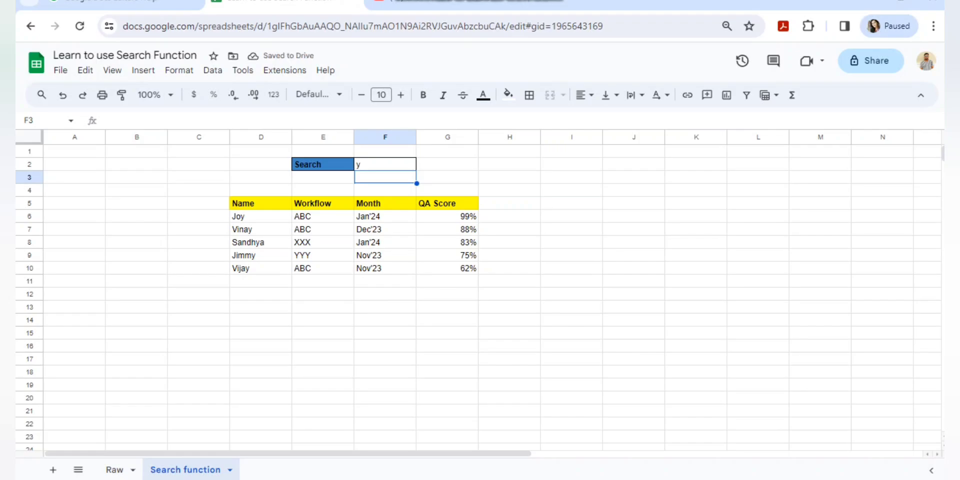
click(385, 164)
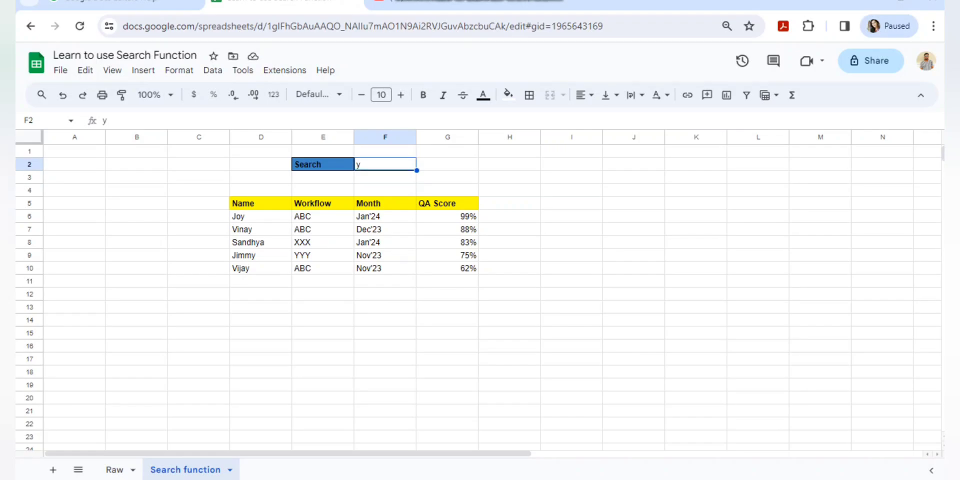
key(Return)
key(BackSpace)
text(S)
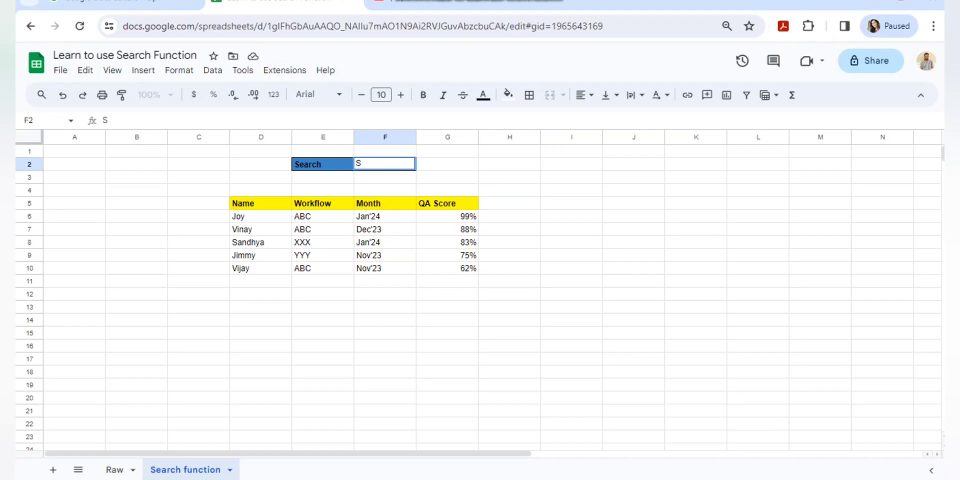
key(Return)
key(Up)
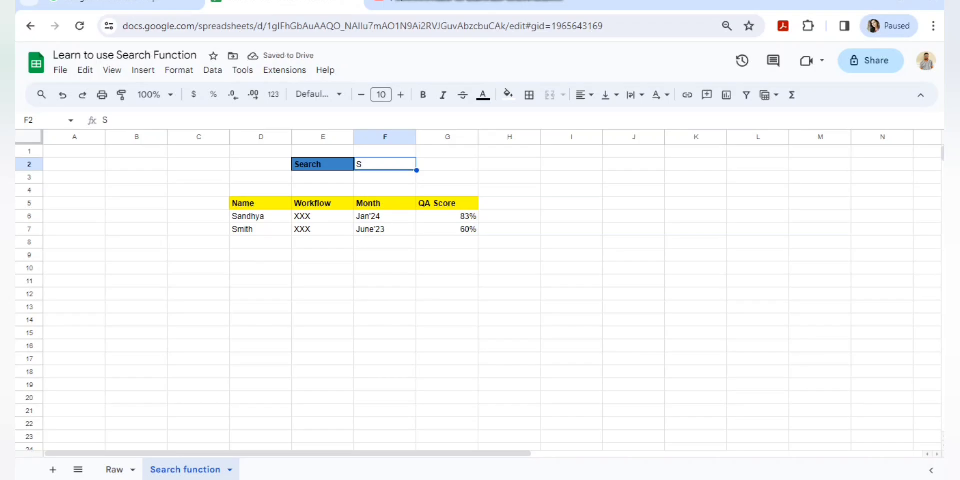
text(m)
key(Return)
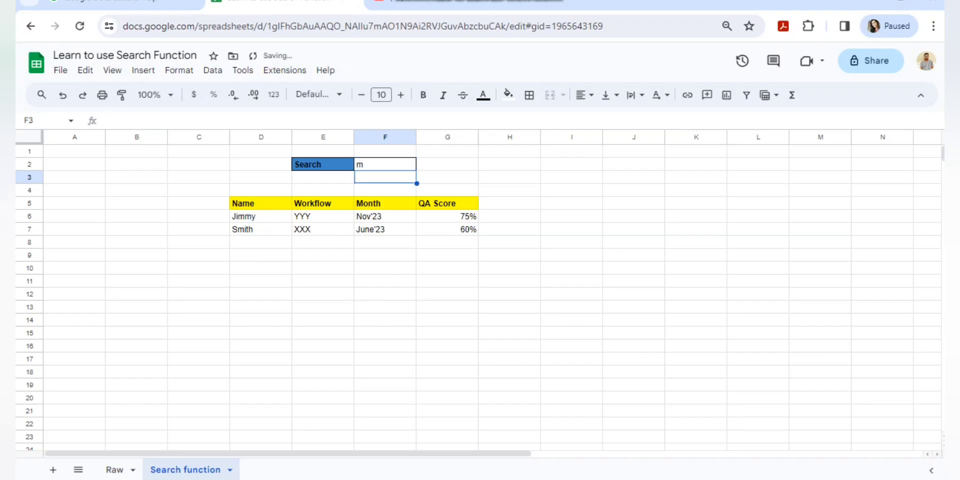
key(Up)
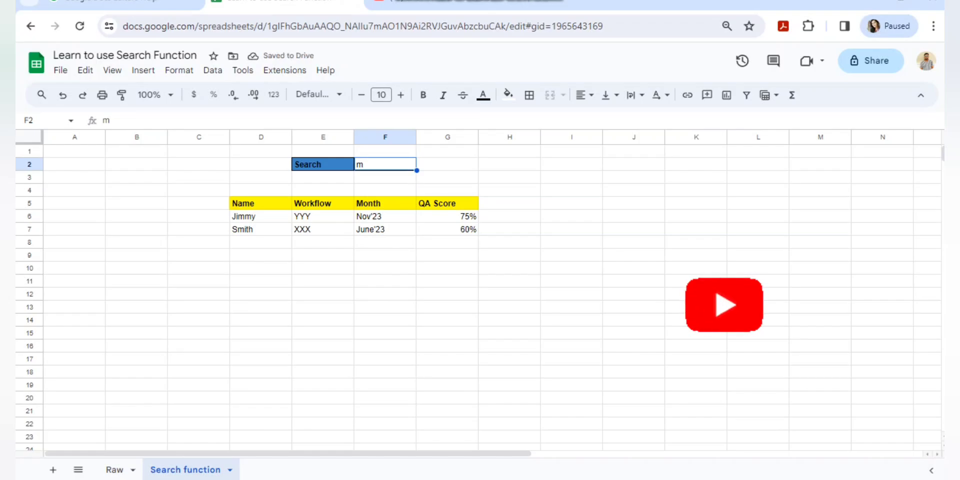
key(Delete)
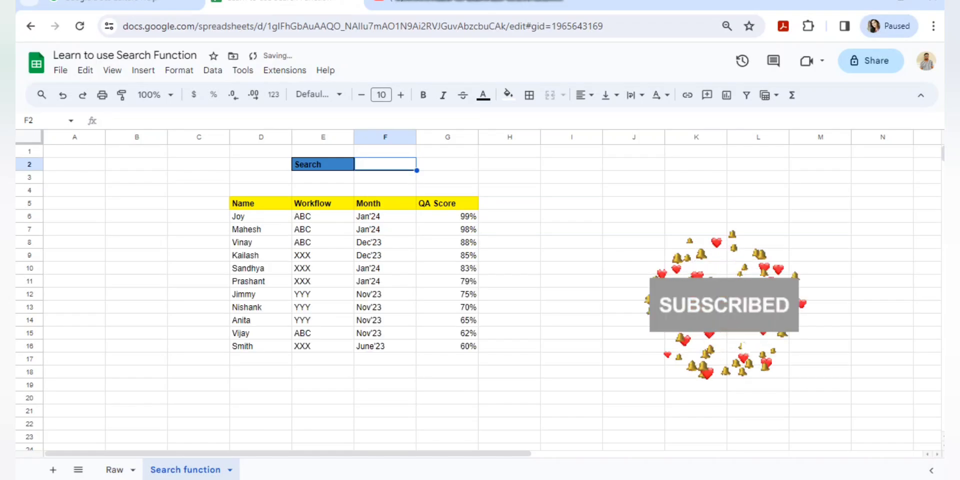
Review the Name and QA Score result columns and the D5 query formula.
click(261, 217)
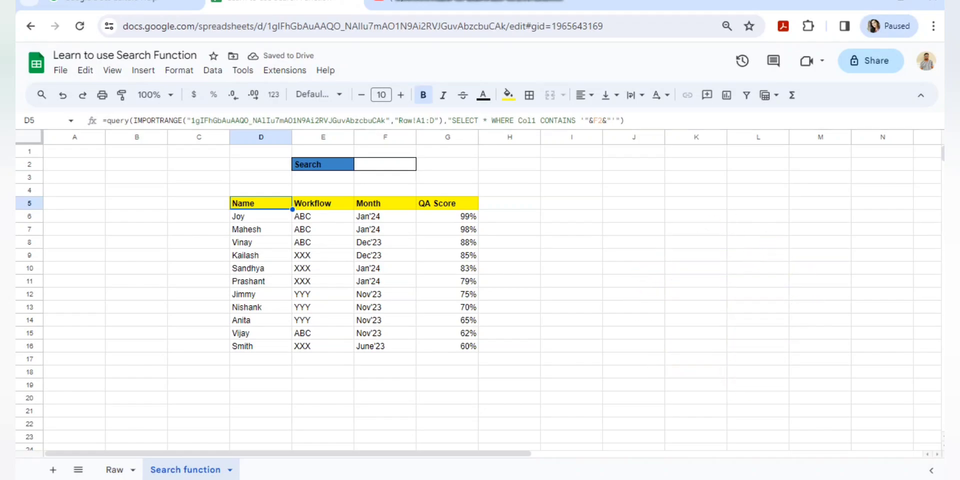
click(536, 121)
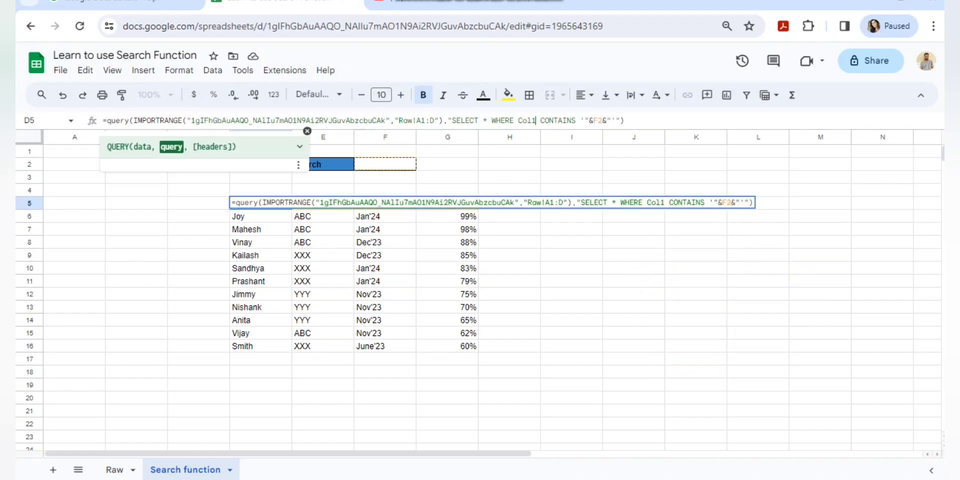
click(386, 268)
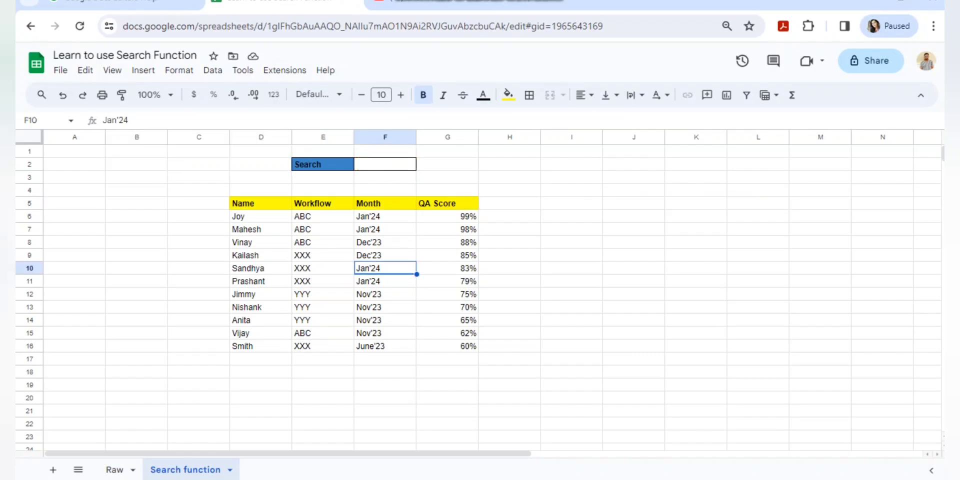
drag(261, 203, 261, 346)
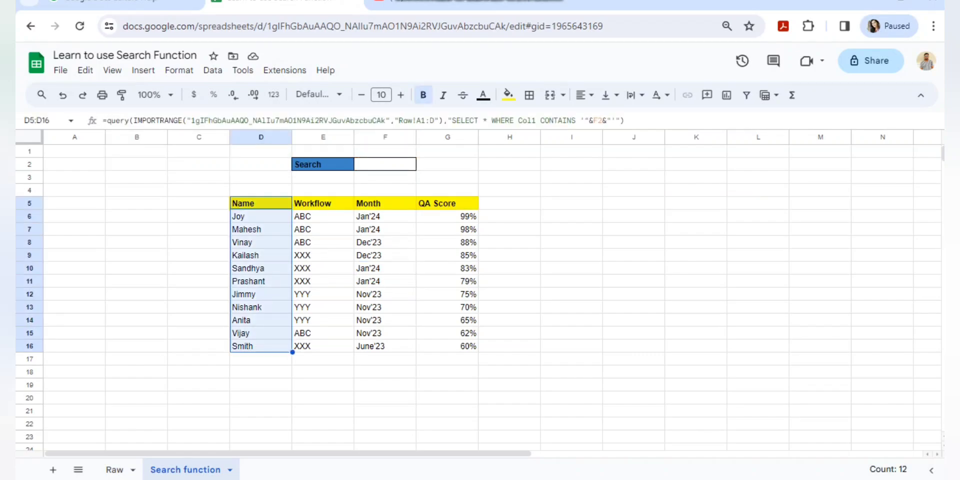
click(385, 203)
drag(448, 204, 447, 346)
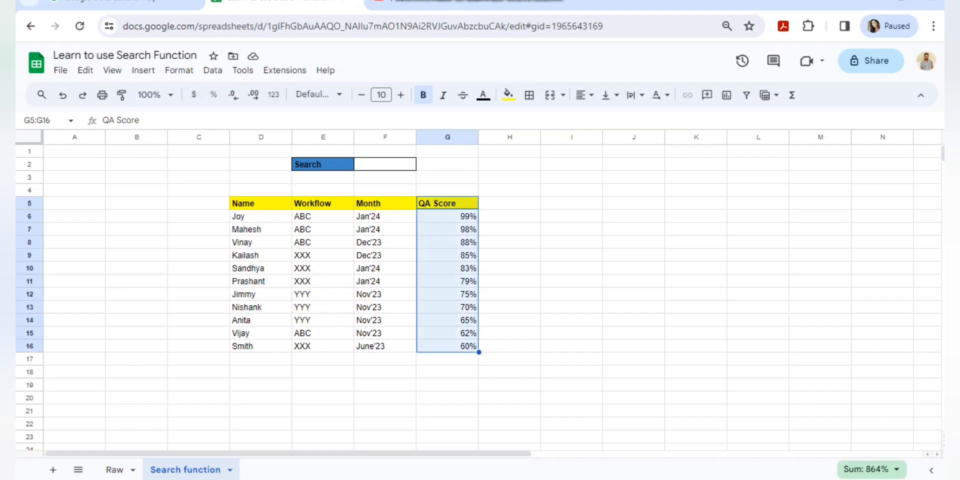
click(260, 203)
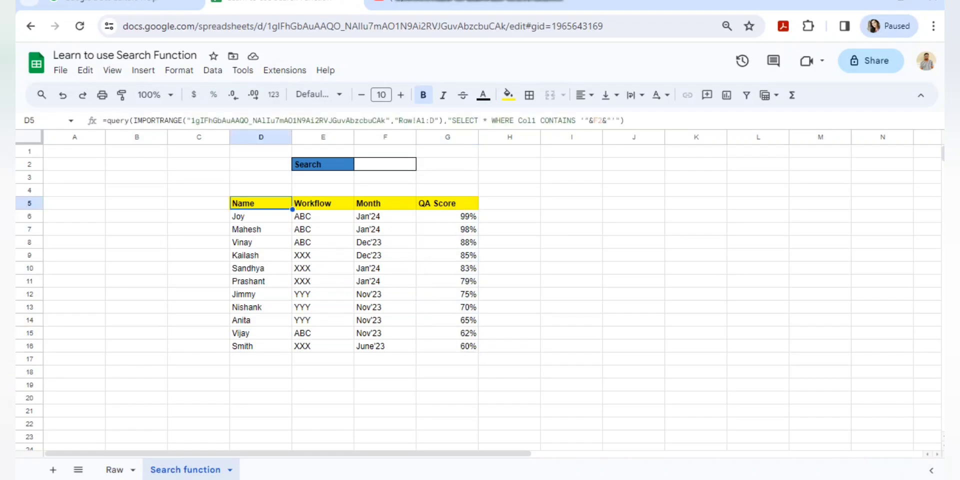
Change the D5 QUERY condition from Col1 to Col4 so it searches QA scores.
click(536, 121)
key(BackSpace)
text(4)
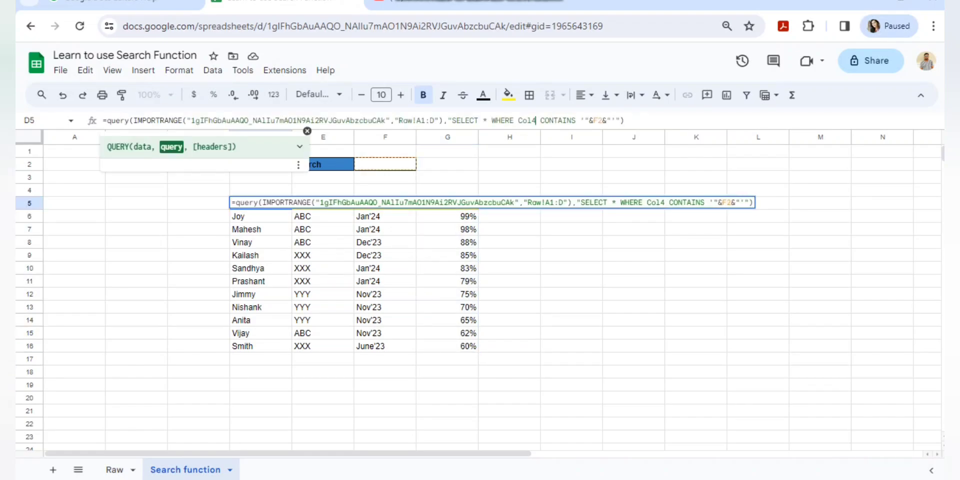
key(Return)
Enter 99 in Search cell F2 so only Joy's 99% row remains.
click(447, 230)
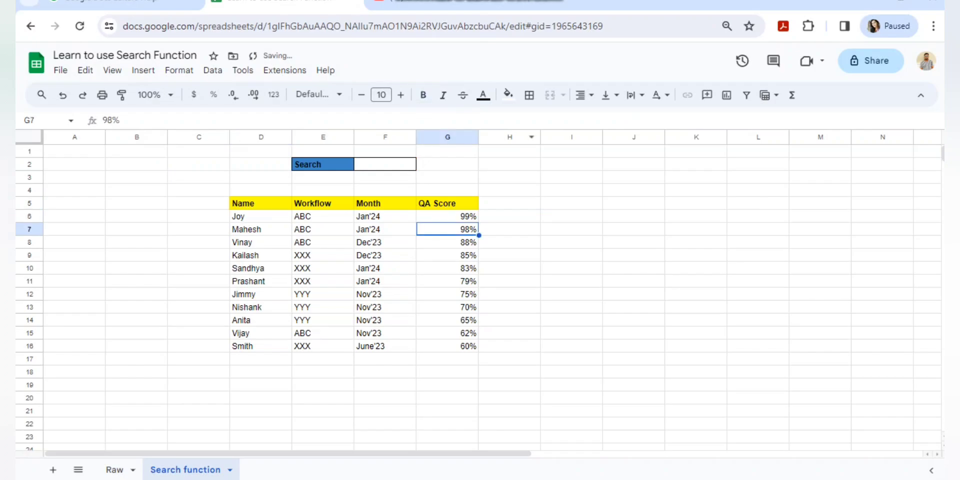
click(385, 164)
text(99)
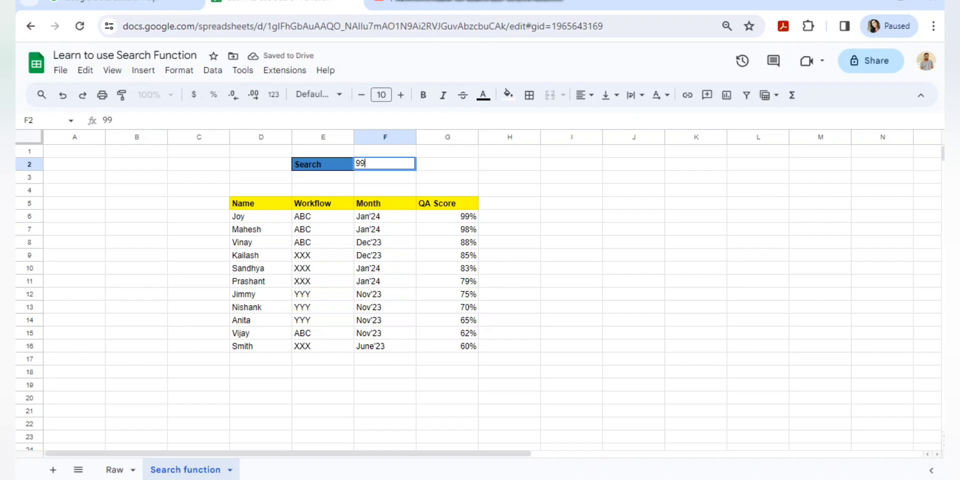
key(Return)
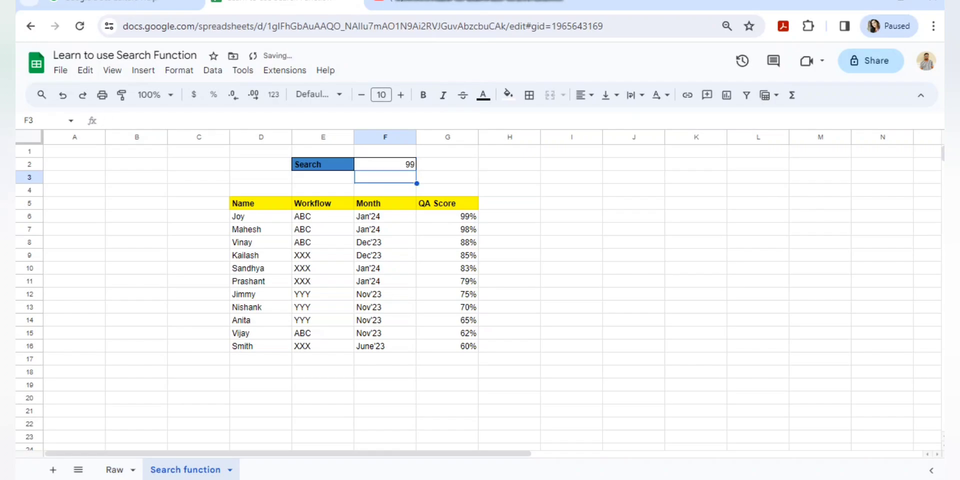
click(385, 165)
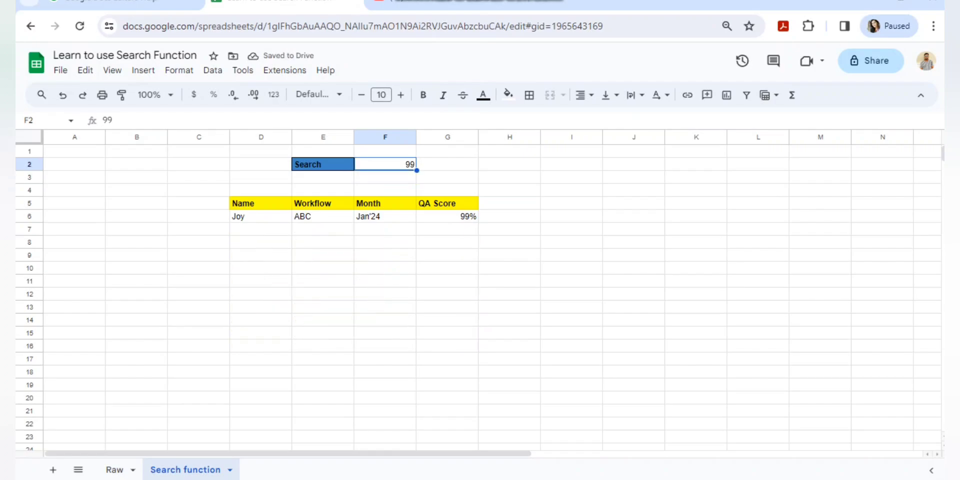
click(323, 203)
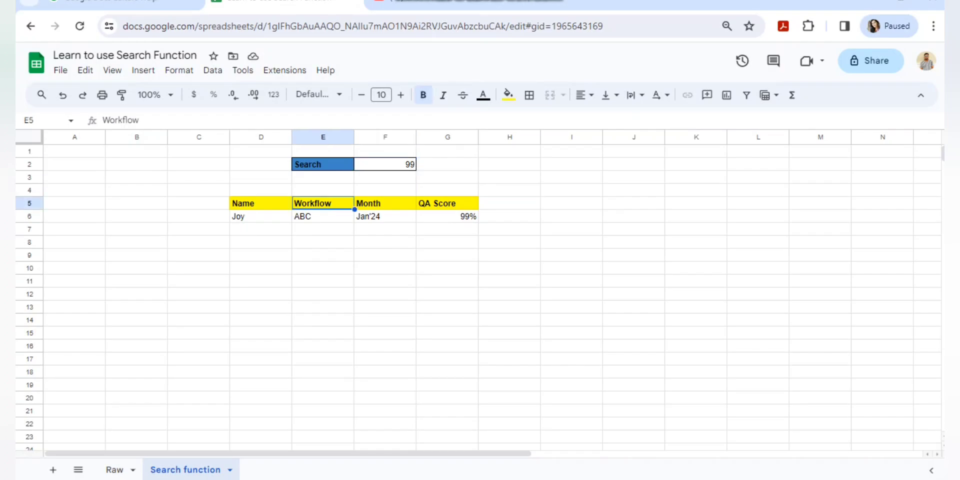
click(261, 203)
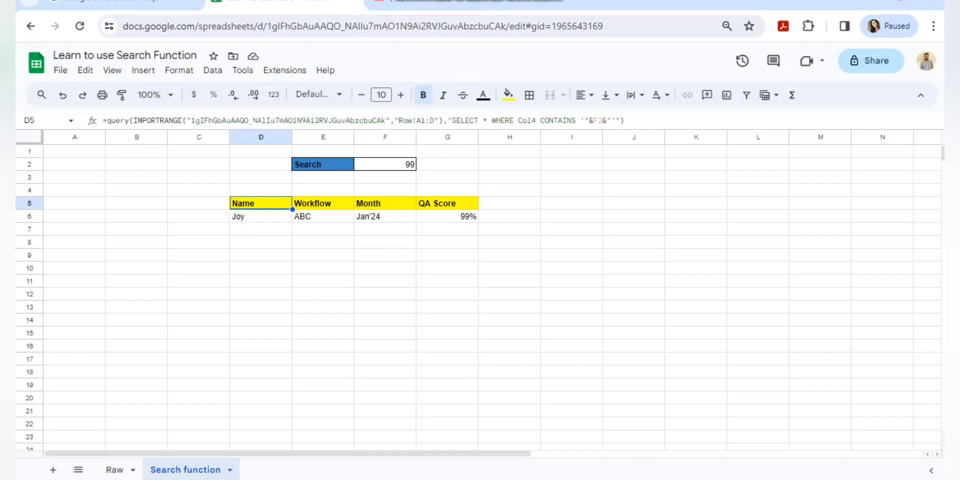
Change the D5 QUERY condition from Col4 to Col2 so it searches Workflow.
click(536, 120)
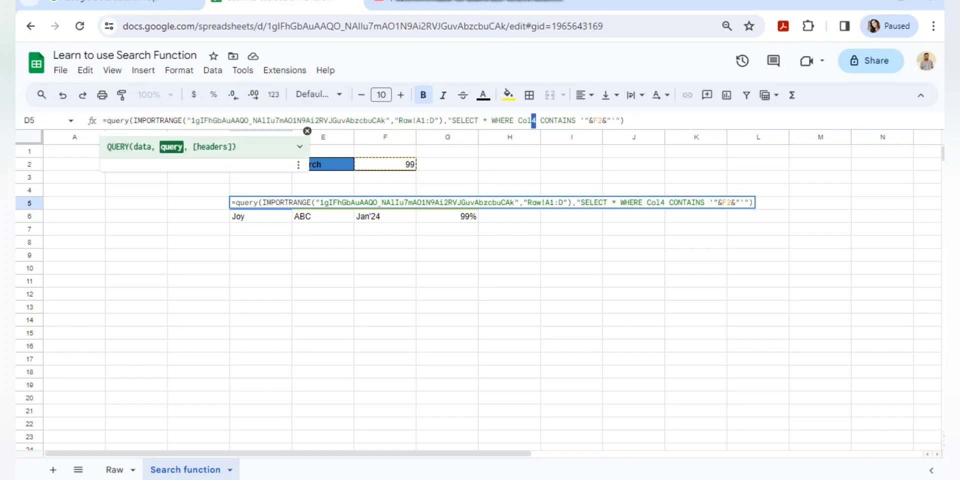
key(BackSpace)
text(2)
key(Return)
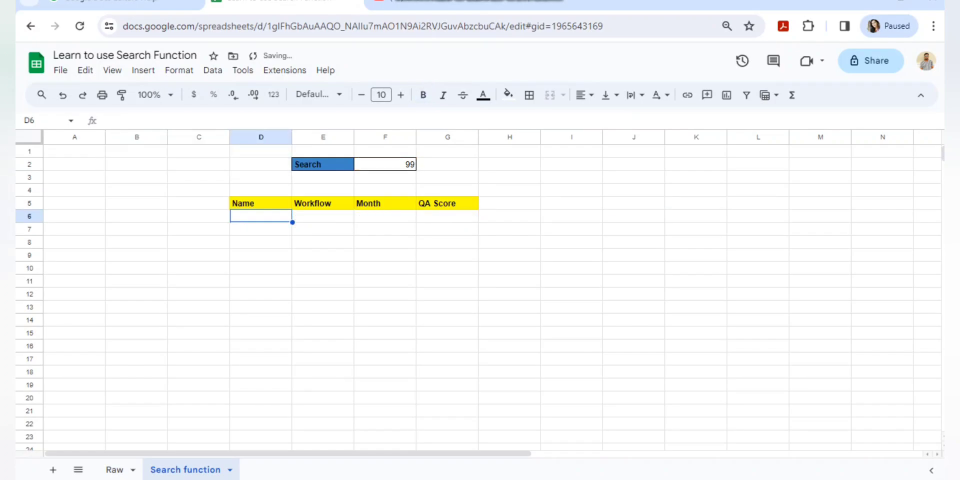
Replace the search value with X to list the four XXX rows, then go to Raw.
click(385, 164)
key(Delete)
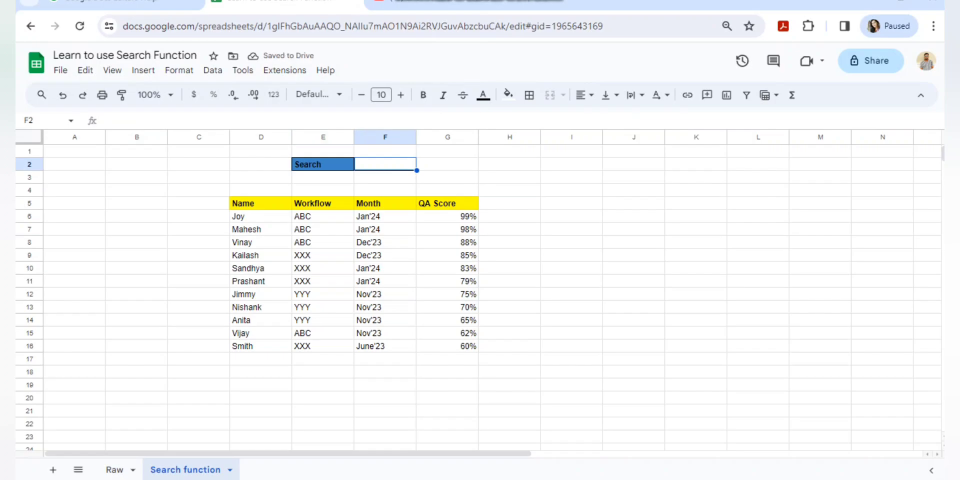
text(X)
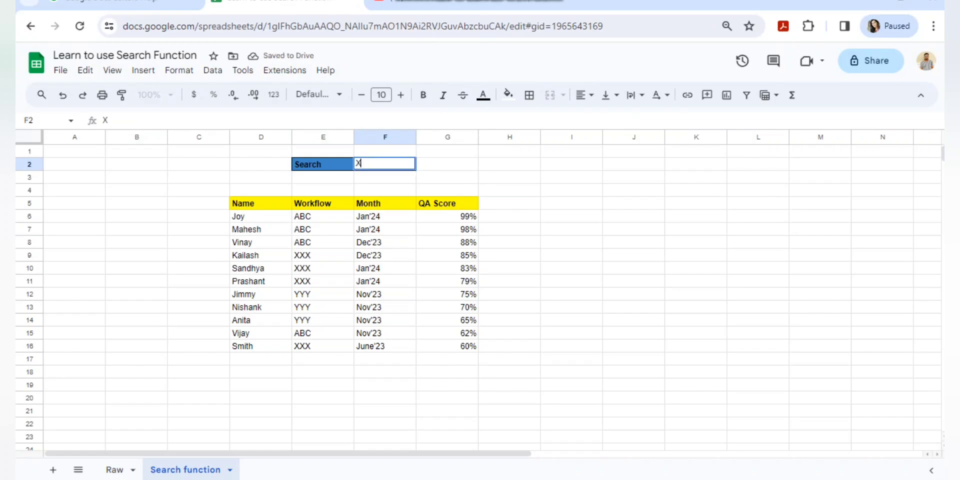
key(Return)
key(Up)
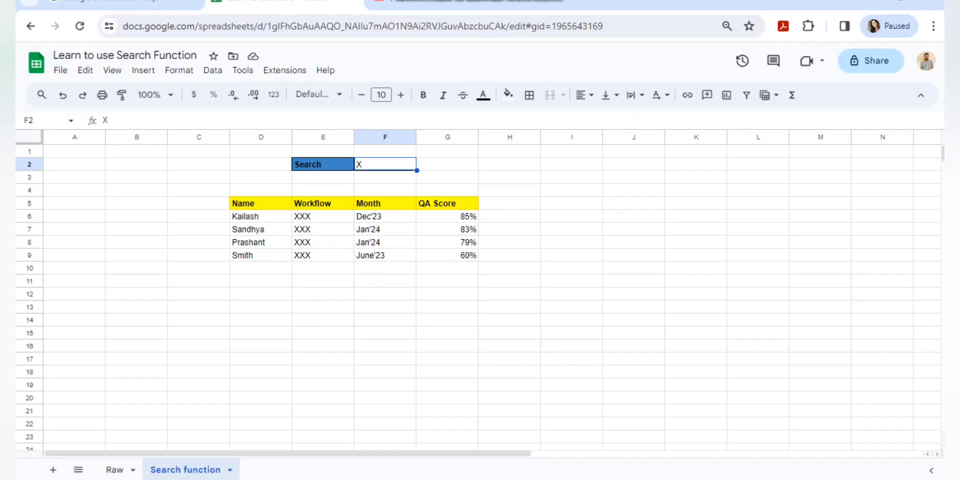
click(115, 470)
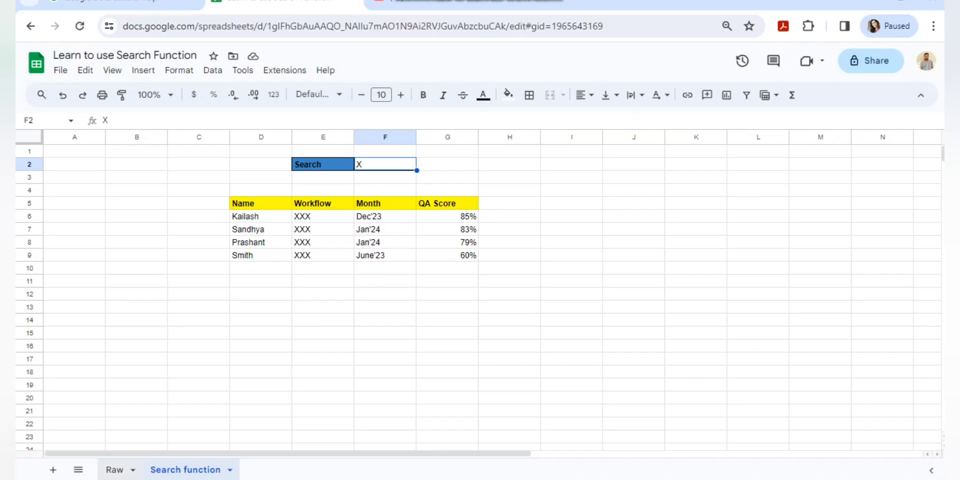
Copy Smith's Raw row A12:D12 into row 13 and rename it Jaiswal (XXX, June'23, 60%).
click(74, 309)
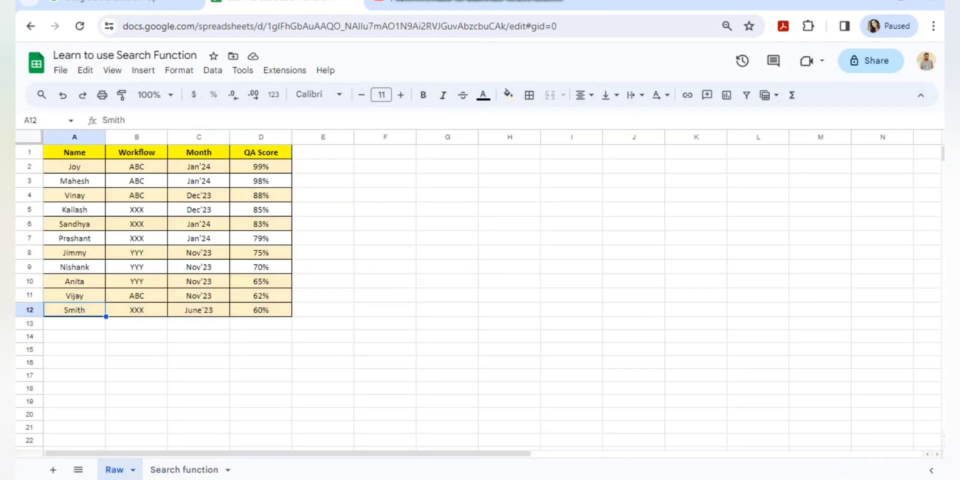
shift+click(261, 309)
key(ctrl+c)
click(75, 323)
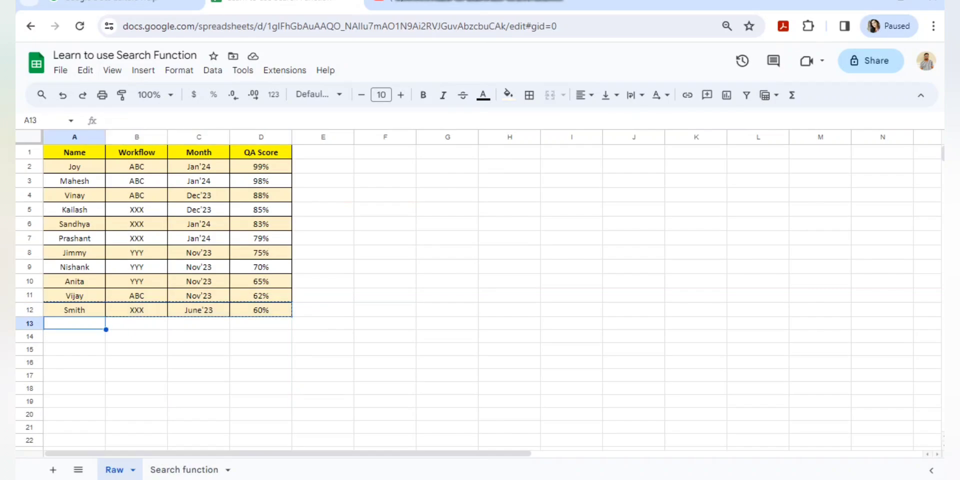
key(ctrl+v)
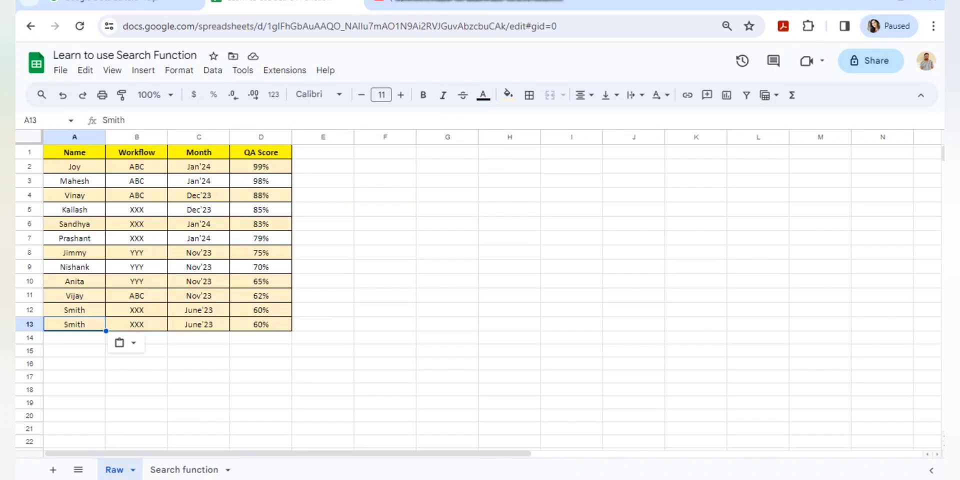
text(Jaiswal)
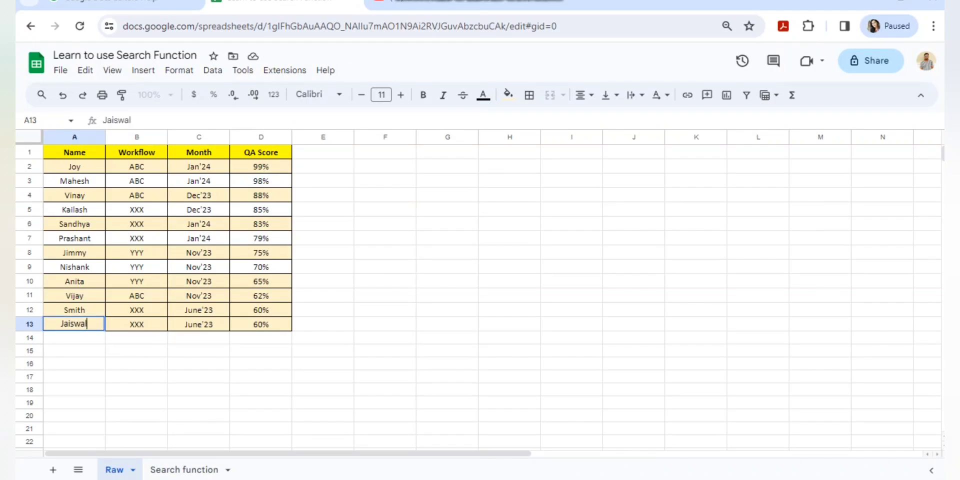
key(Return)
key(ctrl+Page_Down)
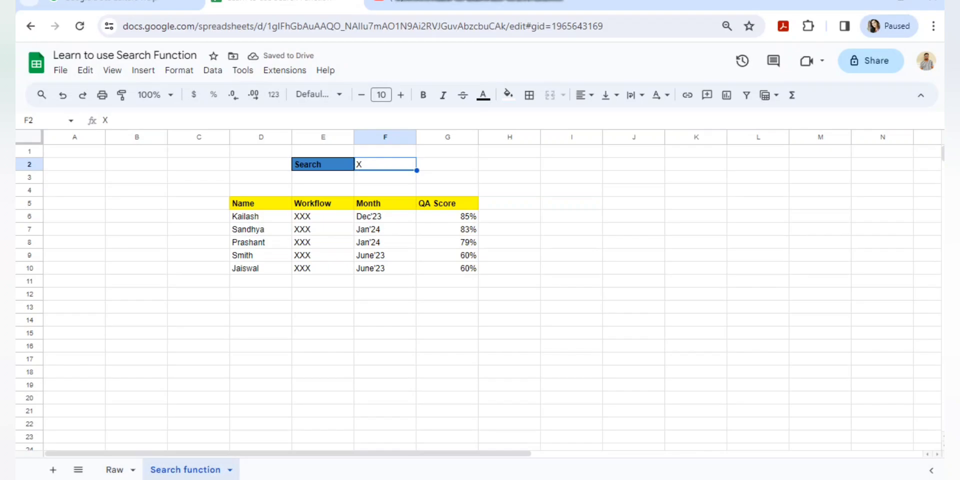
Try the search values Ja and then J in F2, and review D5's formula.
text(Ja)
key(Return)
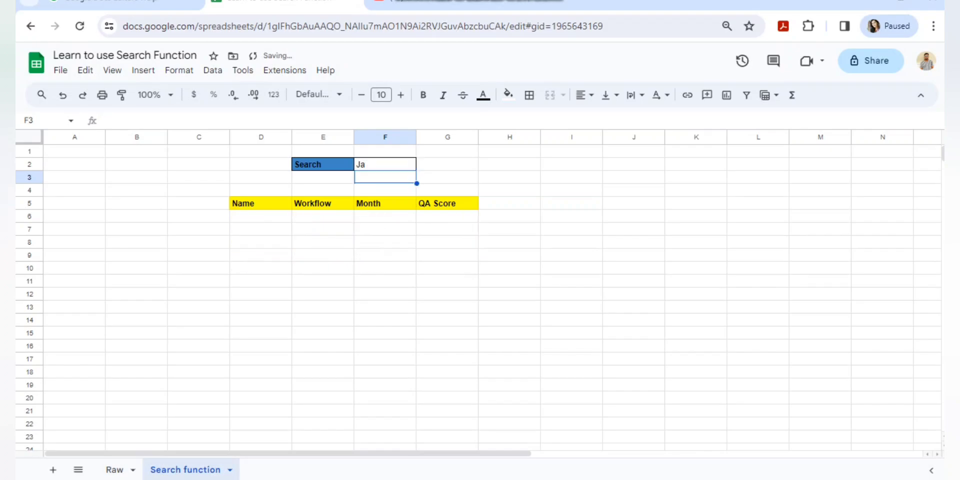
key(Up)
key(Delete)
text(J)
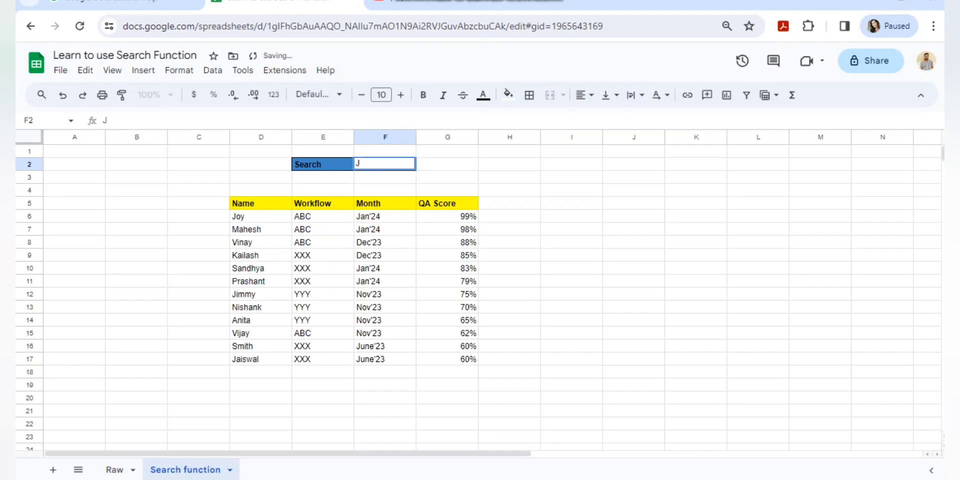
key(Return)
click(386, 164)
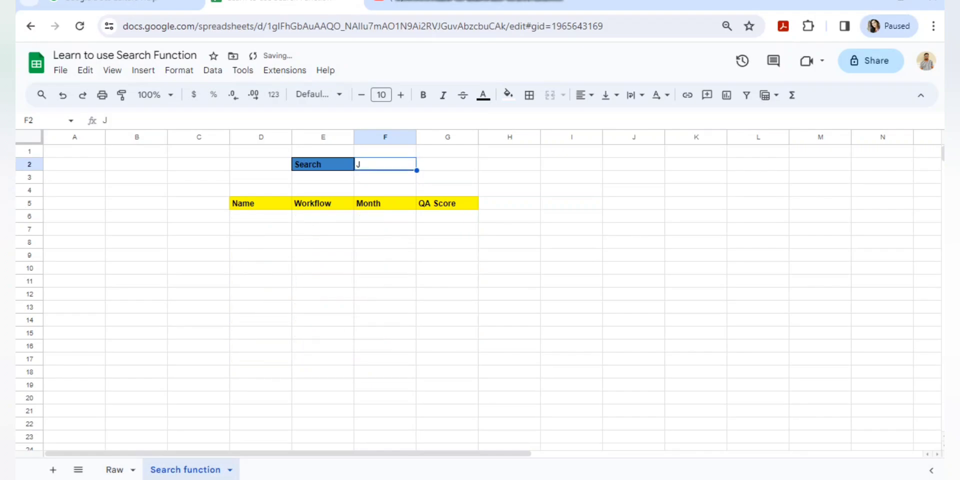
click(261, 203)
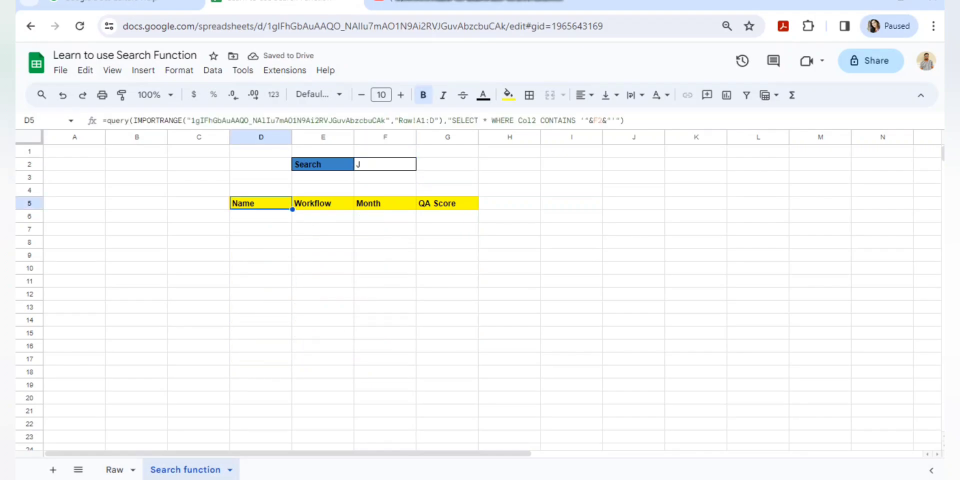
Change the D5 QUERY condition from Col2 to Col1 so it searches names.
click(535, 120)
key(BackSpace)
text(1)
key(Return)
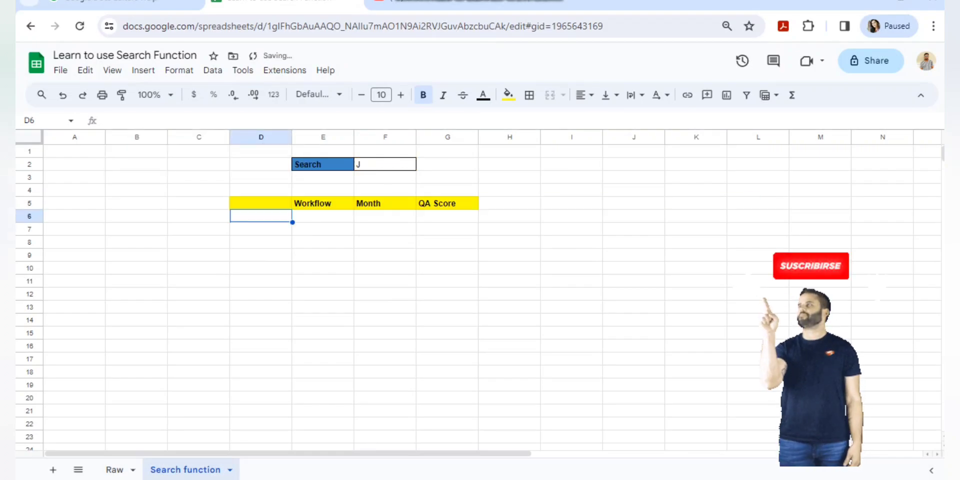
Search Jais in F2 so only Jaiswal's row (XXX, June'23, 60%) is listed.
click(386, 164)
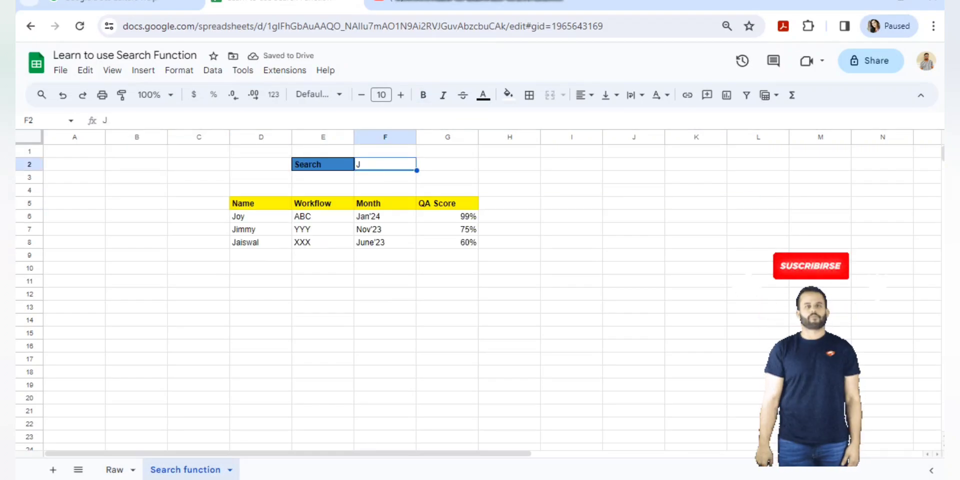
text(Jais)
key(Return)
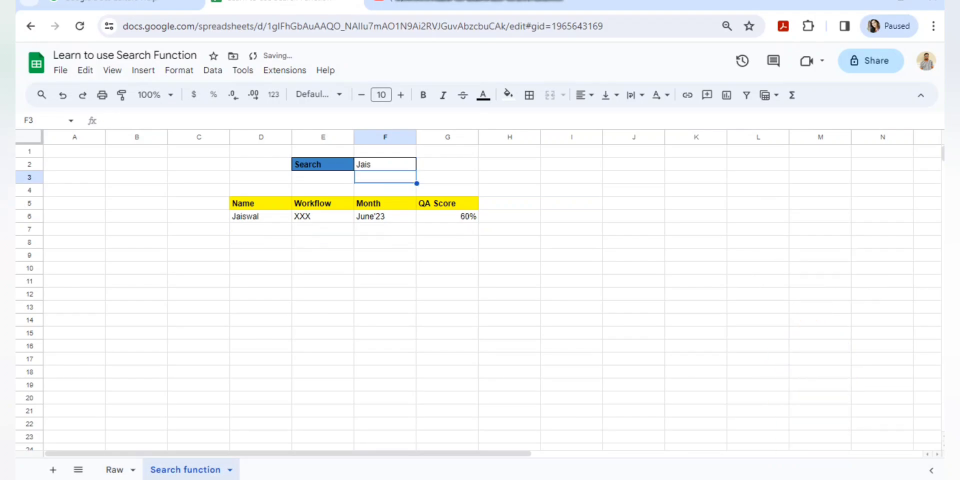
click(261, 203)
drag(261, 217, 448, 217)
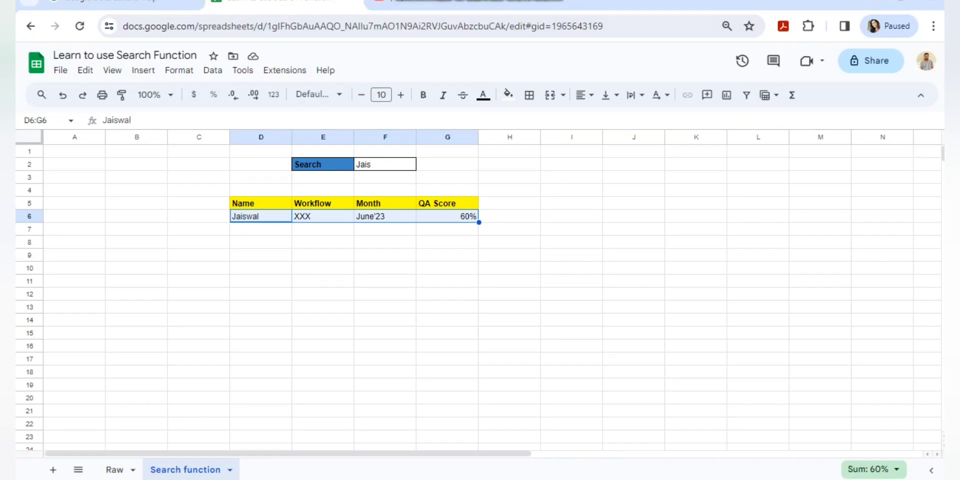
click(447, 190)
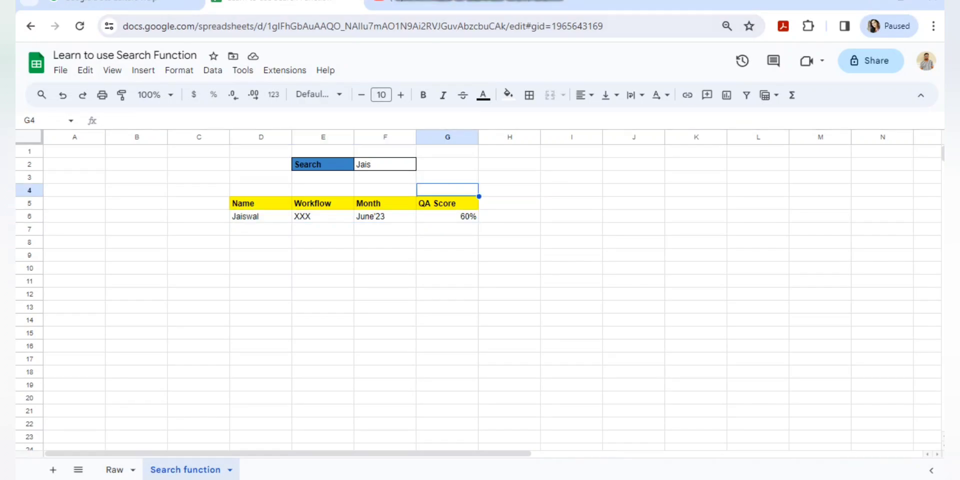